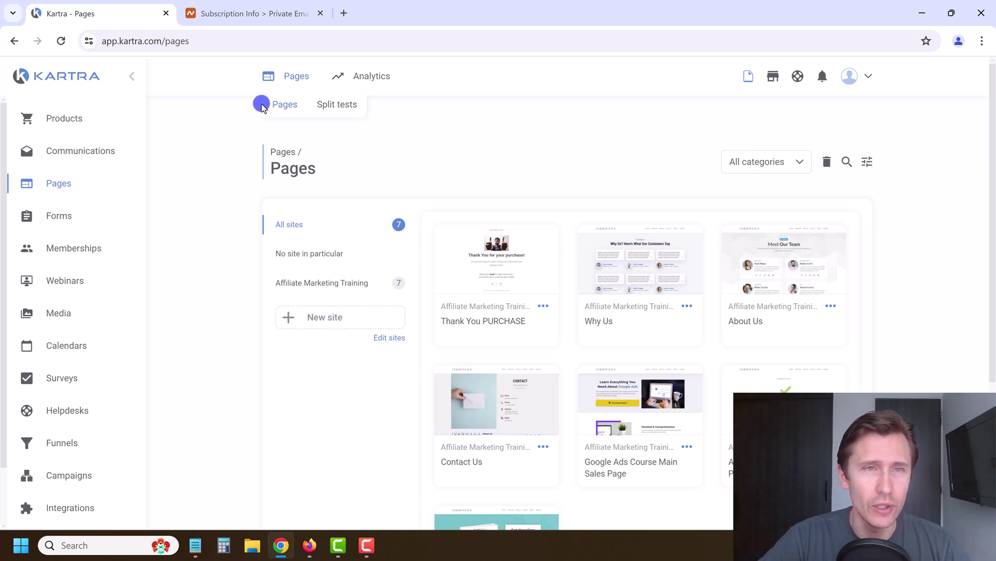
Review Namecheap's Starter Private Email subscription for adnetworkexpert.com, with 1 of 1 mailboxes in use
click(258, 4)
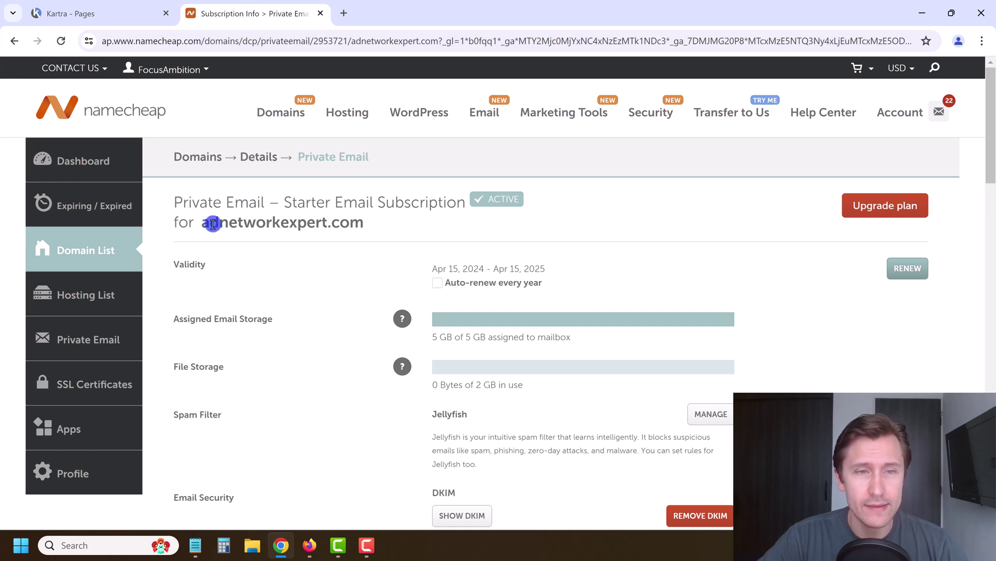
drag(203, 225, 351, 223)
click(269, 218)
drag(206, 221, 338, 222)
click(340, 224)
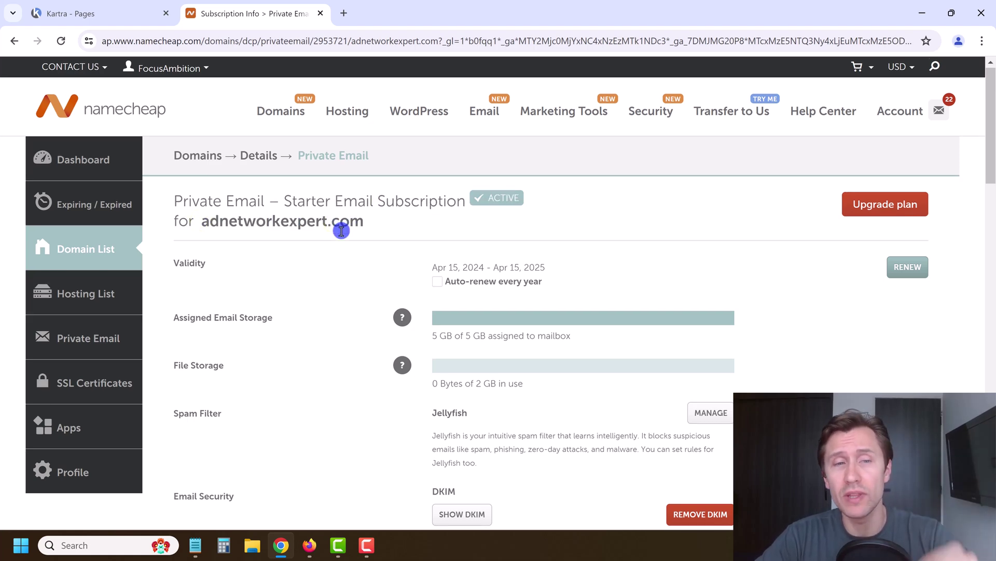
scroll(342, 324, down, 5)
scroll(340, 322, up, 5)
scroll(337, 313, down, 9)
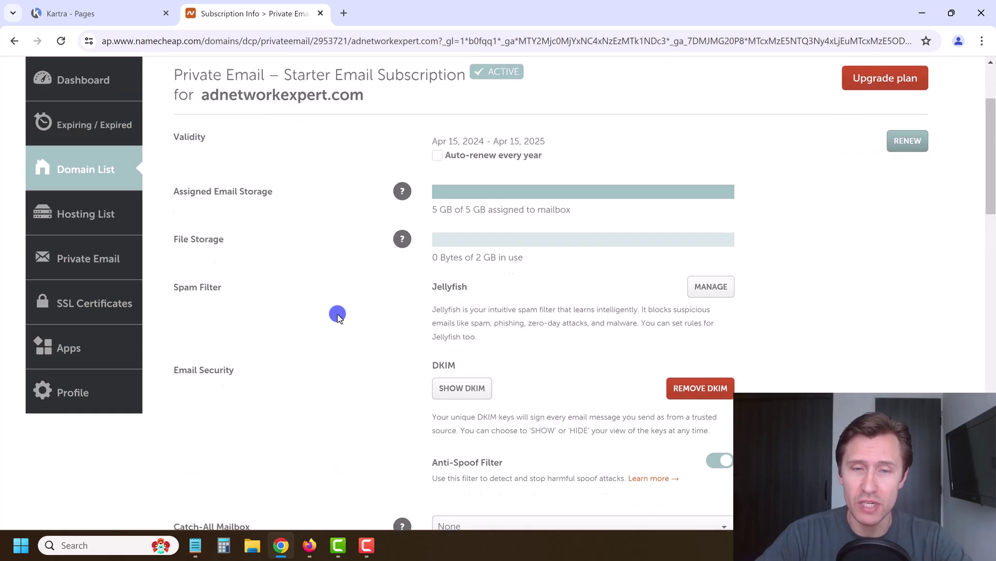
scroll(373, 311, up, 9)
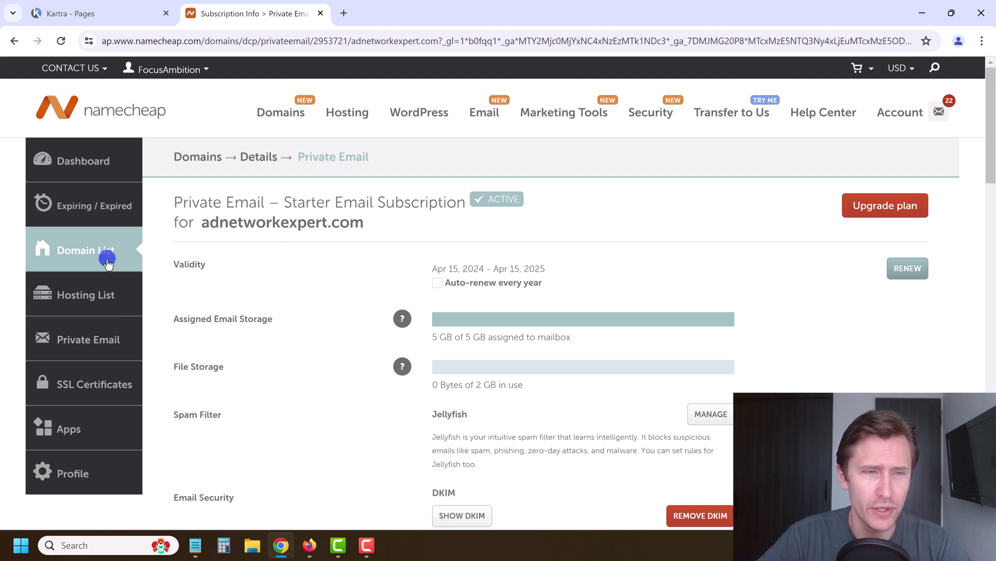
Open adnetworkexpert.com's Advanced DNS host records in Namecheap, then go back to Kartra's Pages list
click(88, 161)
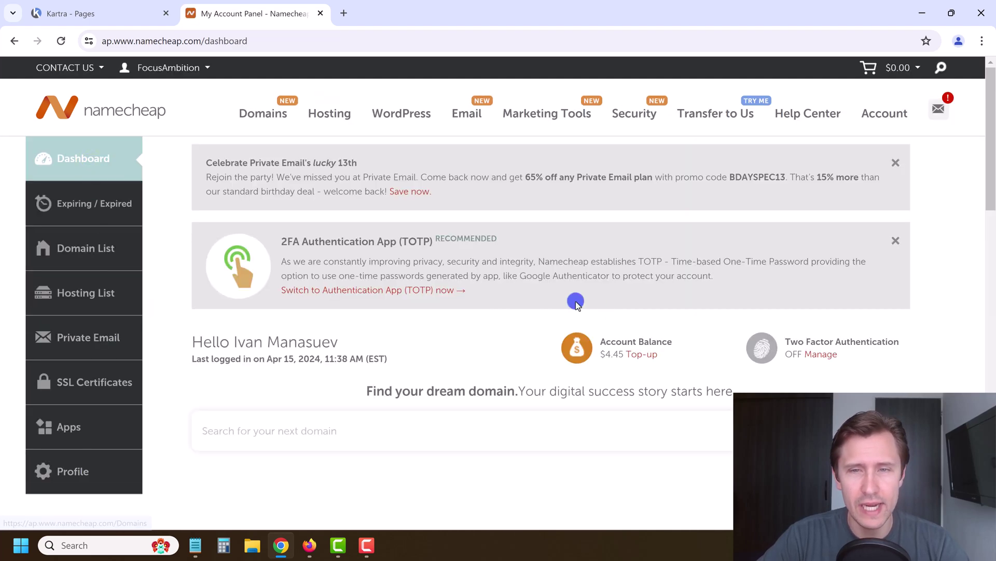
scroll(305, 364, down, 3)
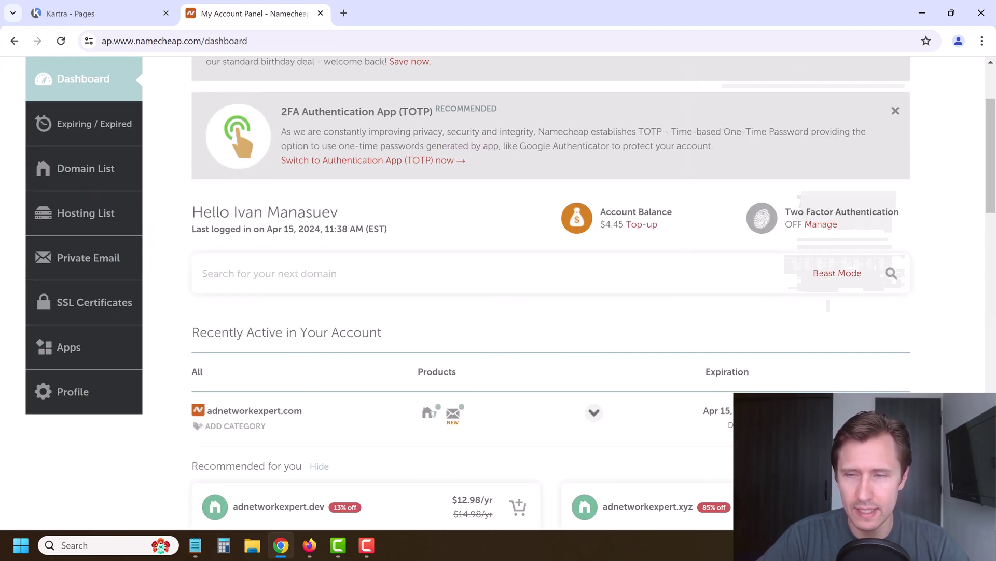
click(254, 410)
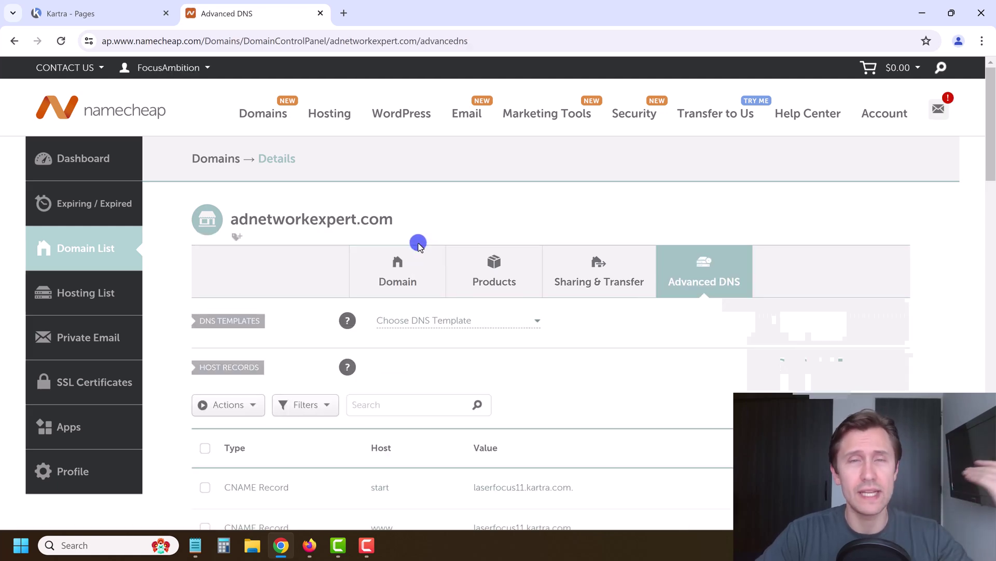
click(145, 15)
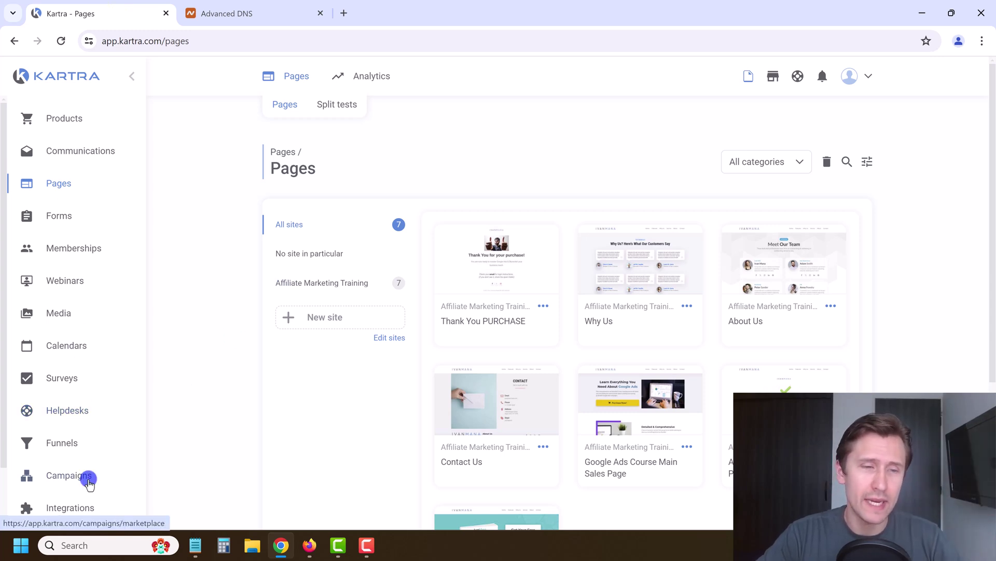
Open the Edit gateway dialog for the KartraMail card on Kartra's Integrations page
click(82, 501)
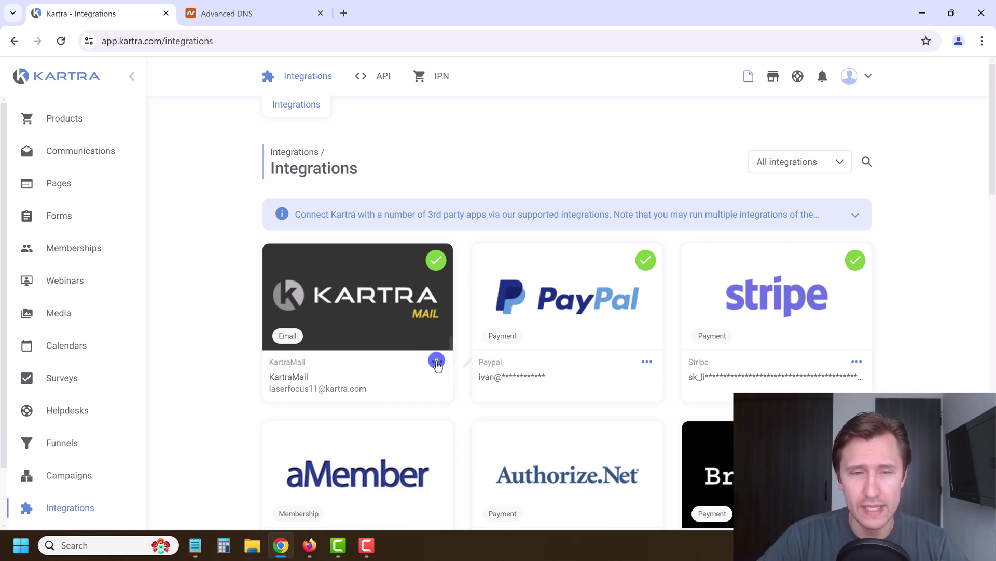
click(438, 363)
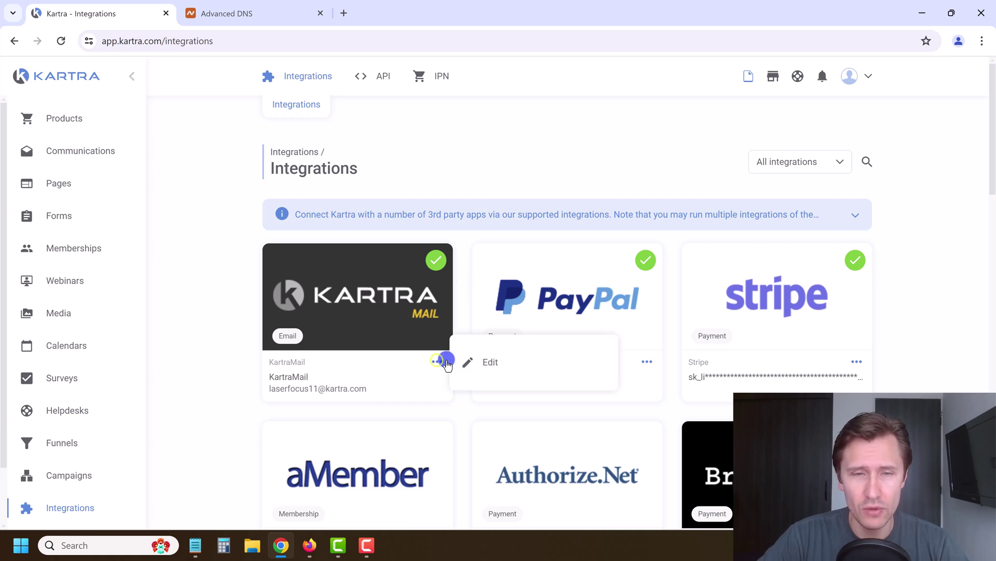
click(487, 362)
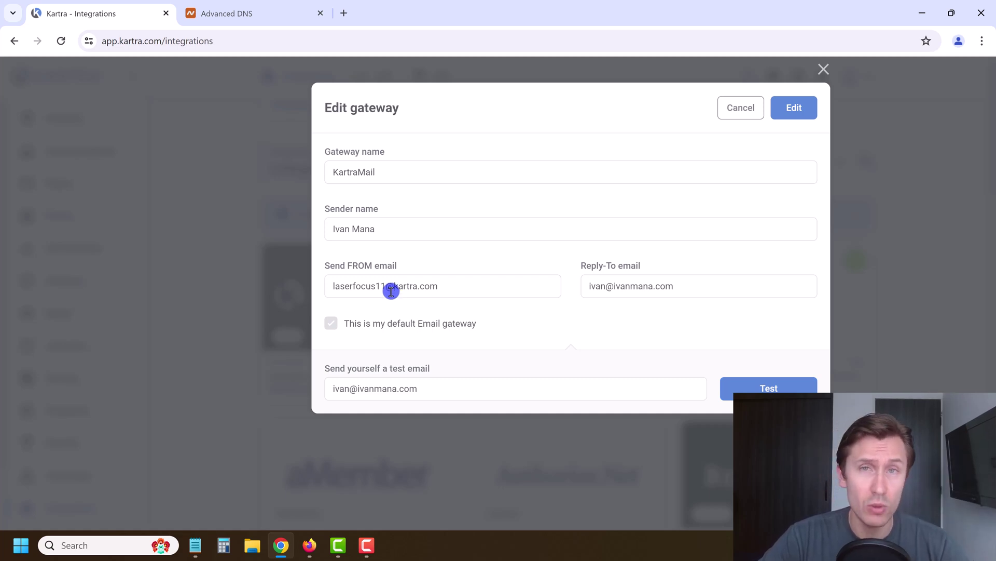
Open the adnetworkexpert.com Private Email subscription via MANAGE and select its mailbox address
click(213, 13)
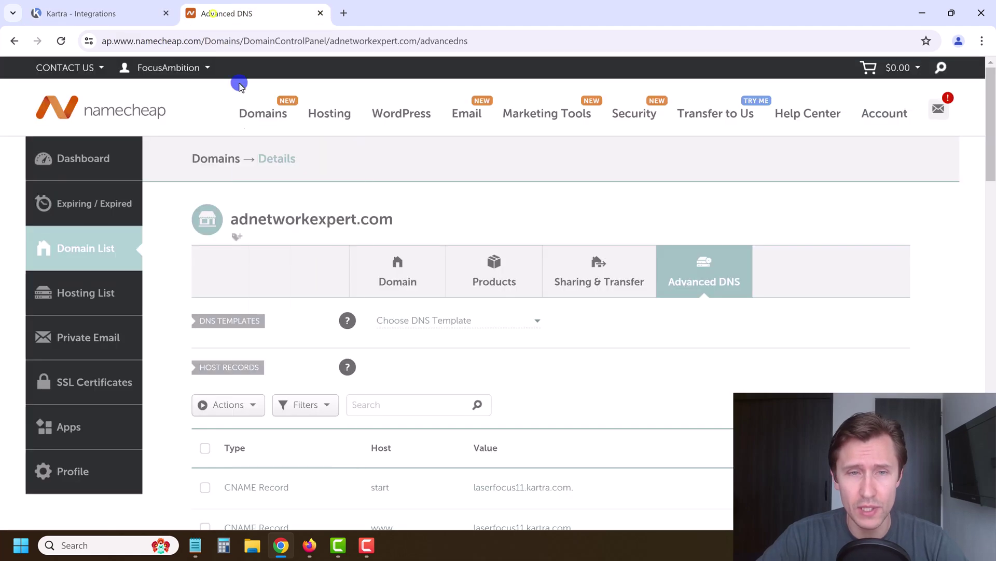
scroll(564, 361, down, 6)
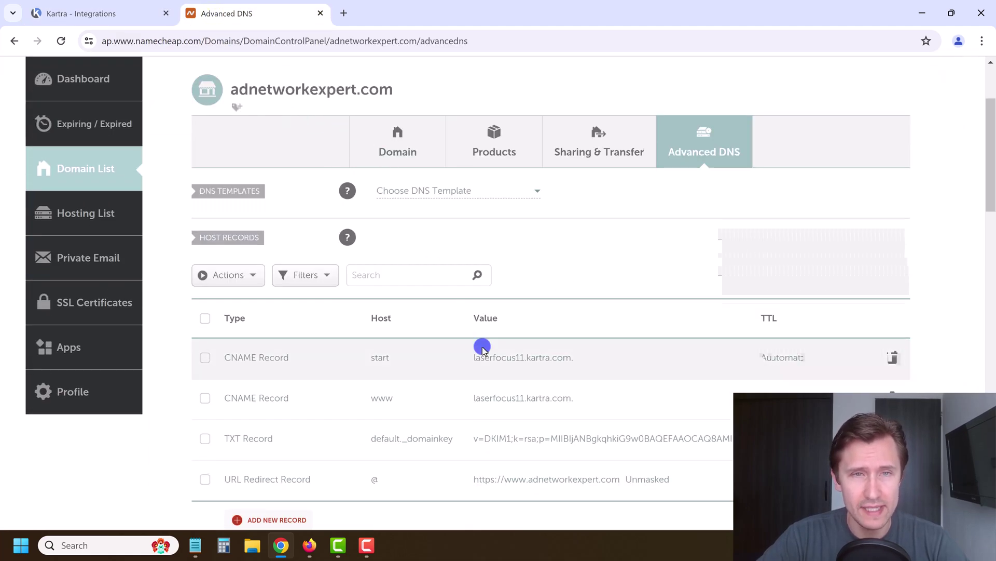
scroll(482, 347, down, 3)
scroll(467, 363, up, 7)
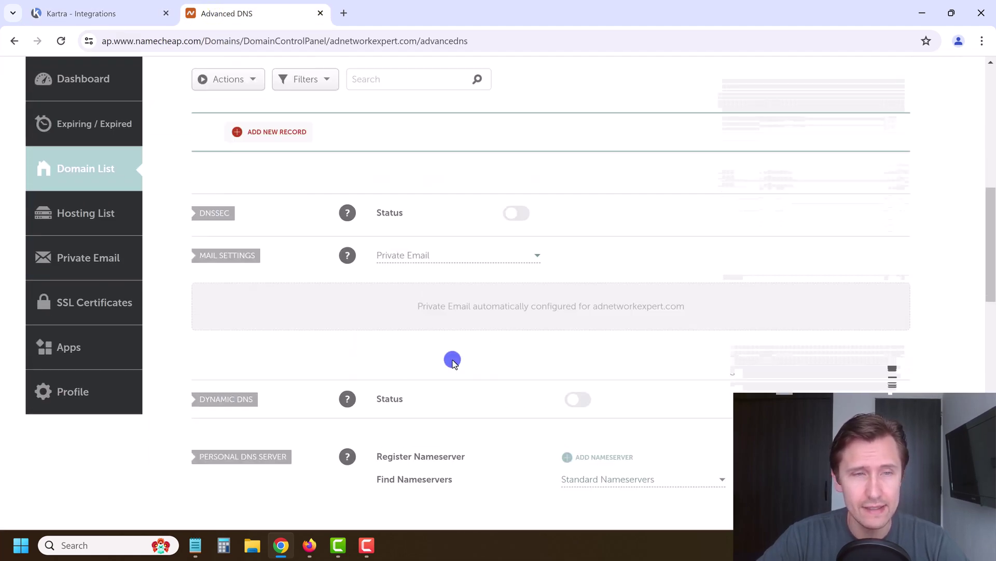
scroll(453, 332, up, 3)
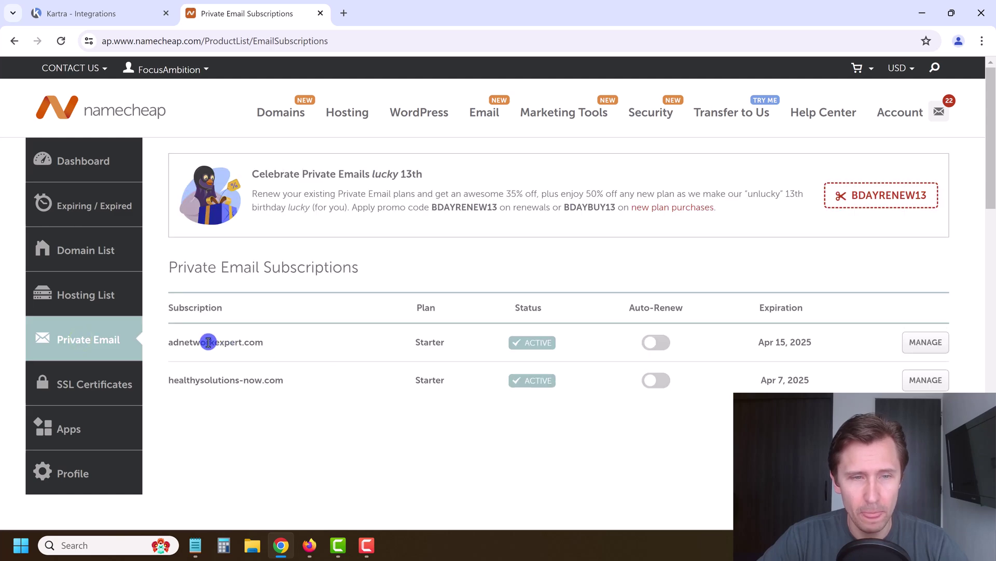
triple_click(209, 344)
click(917, 344)
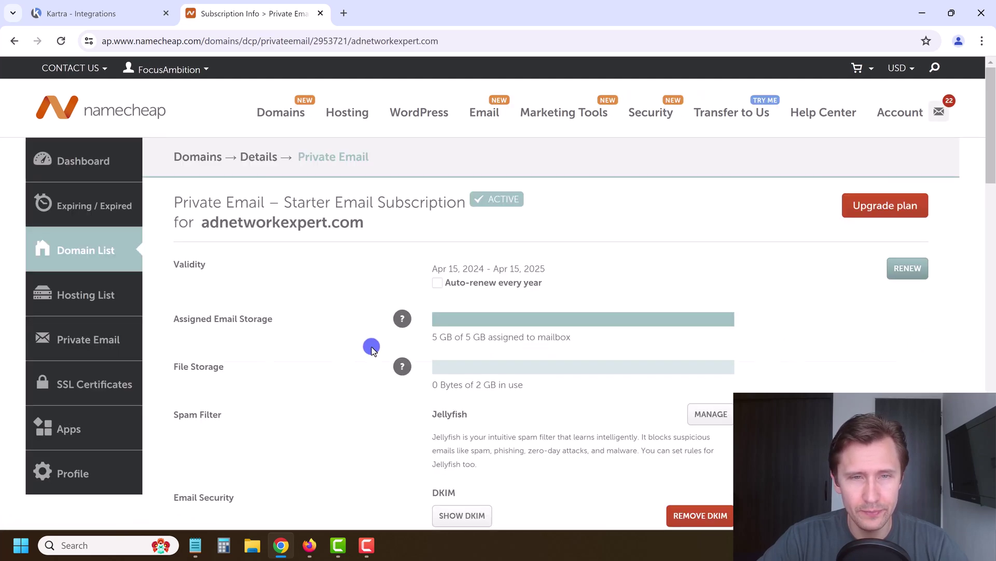
scroll(371, 348, down, 7)
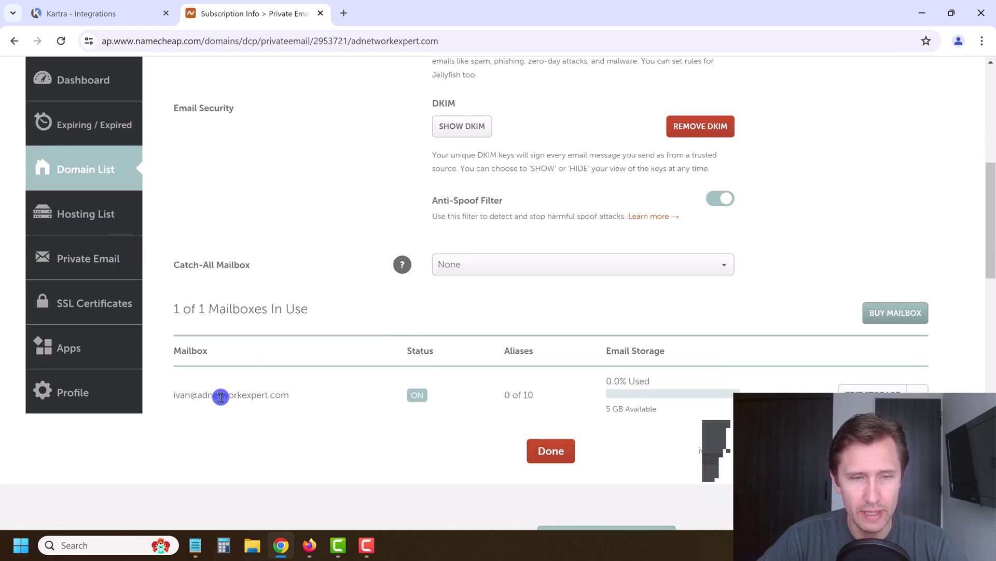
triple_click(220, 397)
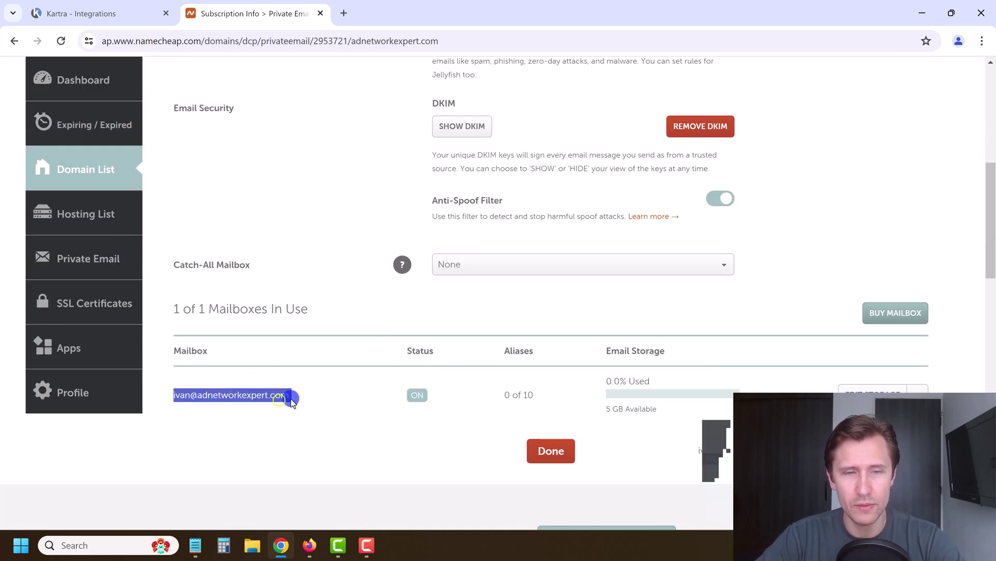
click(290, 400)
drag(290, 400, 173, 395)
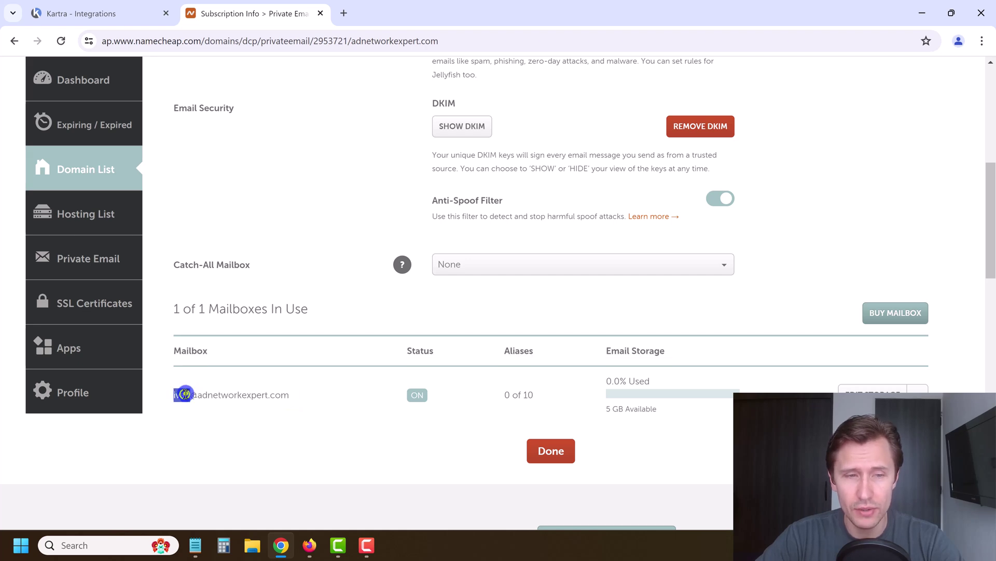
Paste the domain mailbox address into both the Send FROM and Reply-To email fields
triple_click(185, 395)
key(ctrl+c)
click(103, 6)
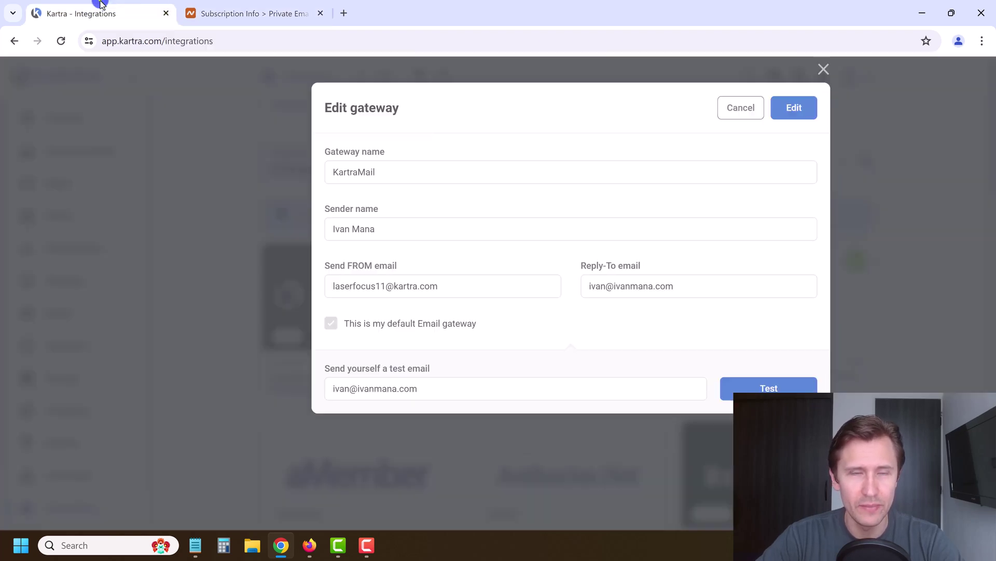
triple_click(406, 287)
key(ctrl+v)
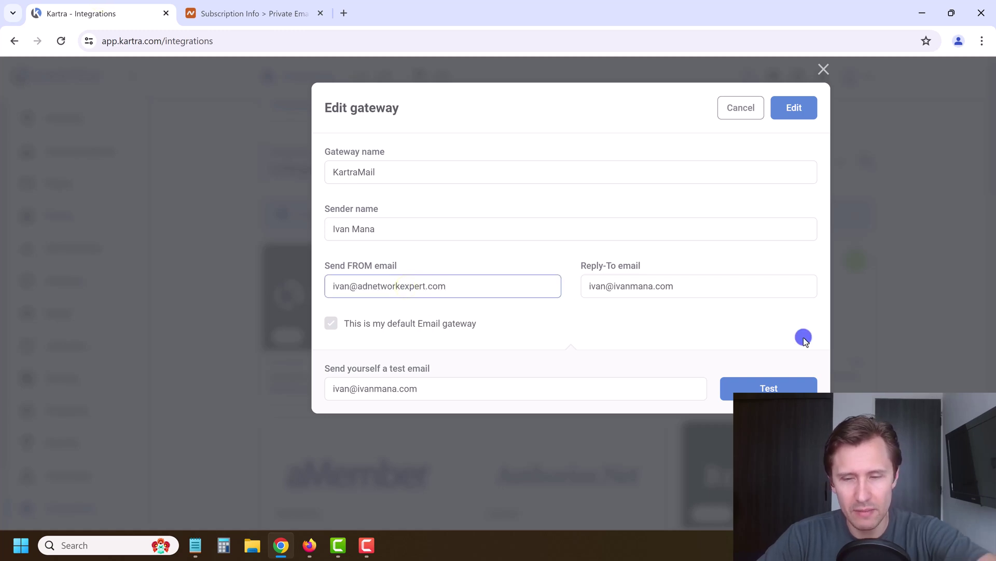
triple_click(664, 289)
key(ctrl+v)
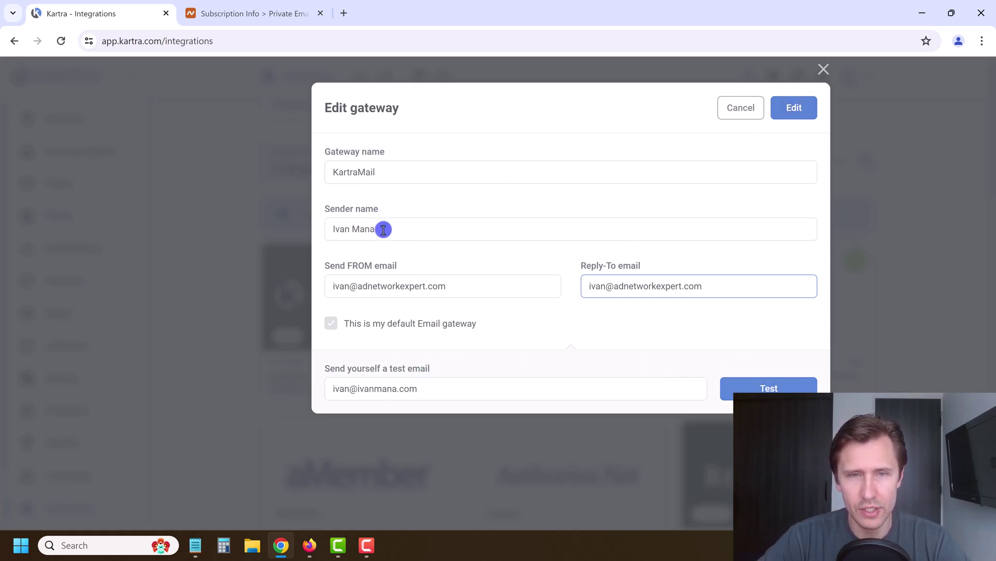
Save the KartraMail gateway after acknowledging the missing DKIM warning, then close the confirmation
click(380, 163)
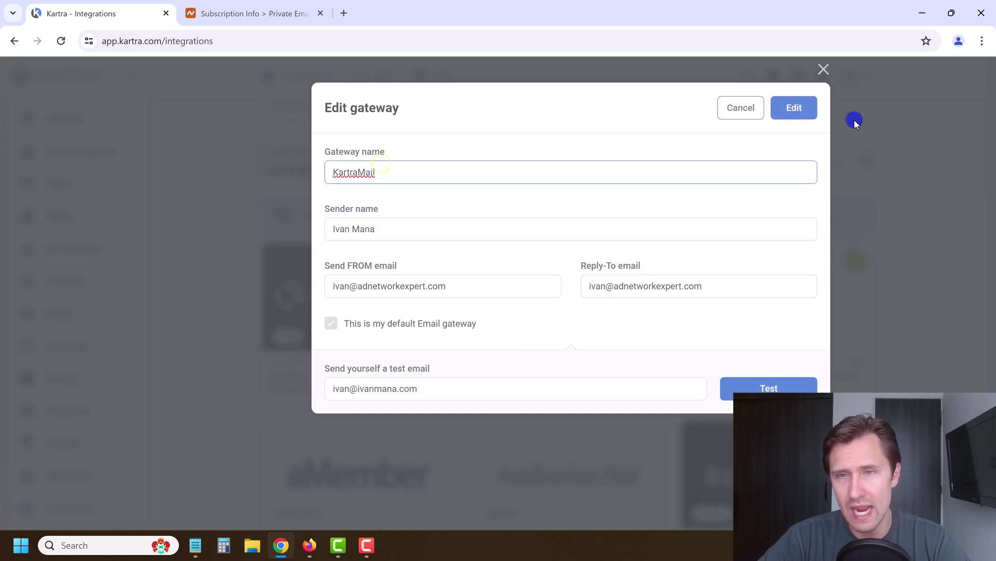
click(793, 109)
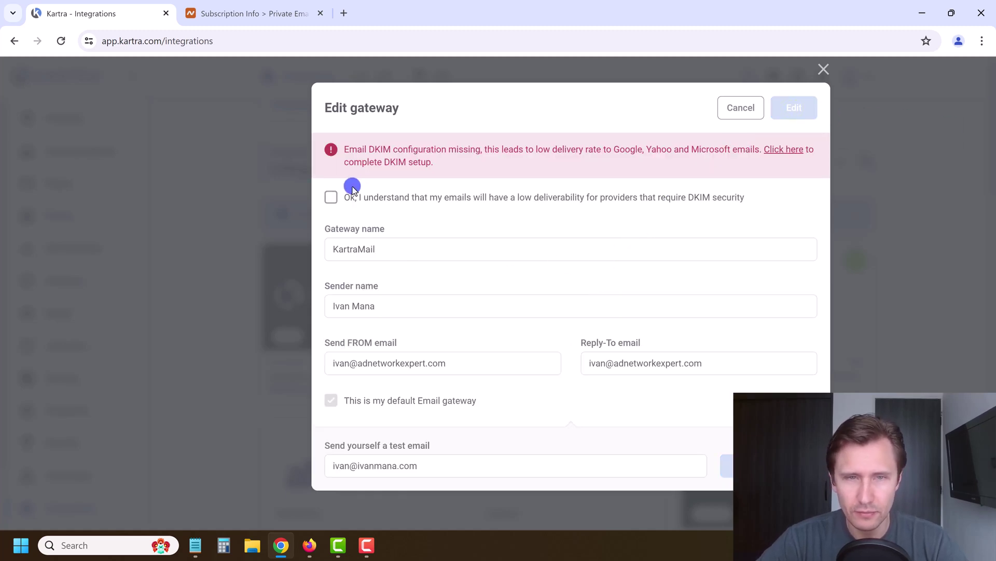
click(373, 197)
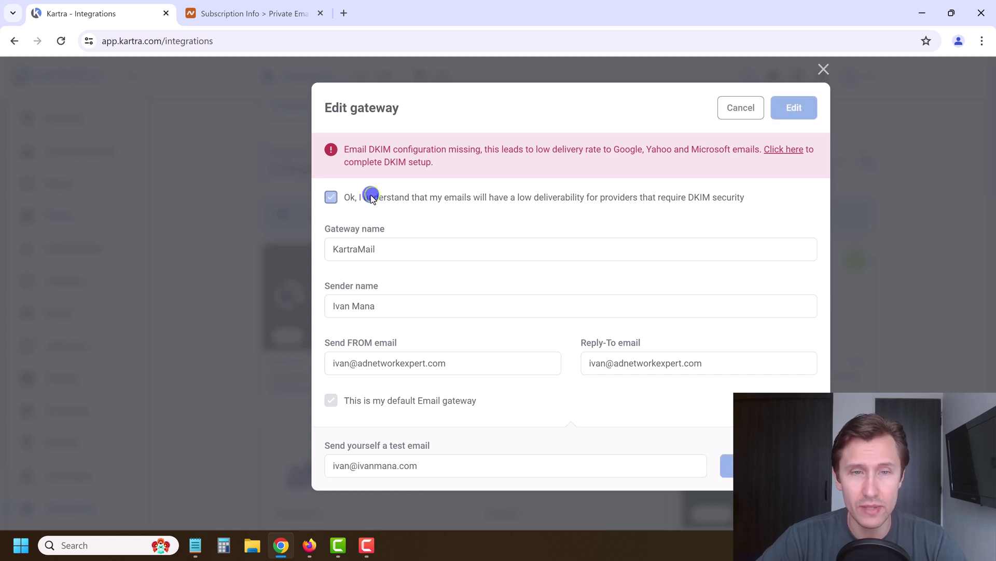
click(782, 115)
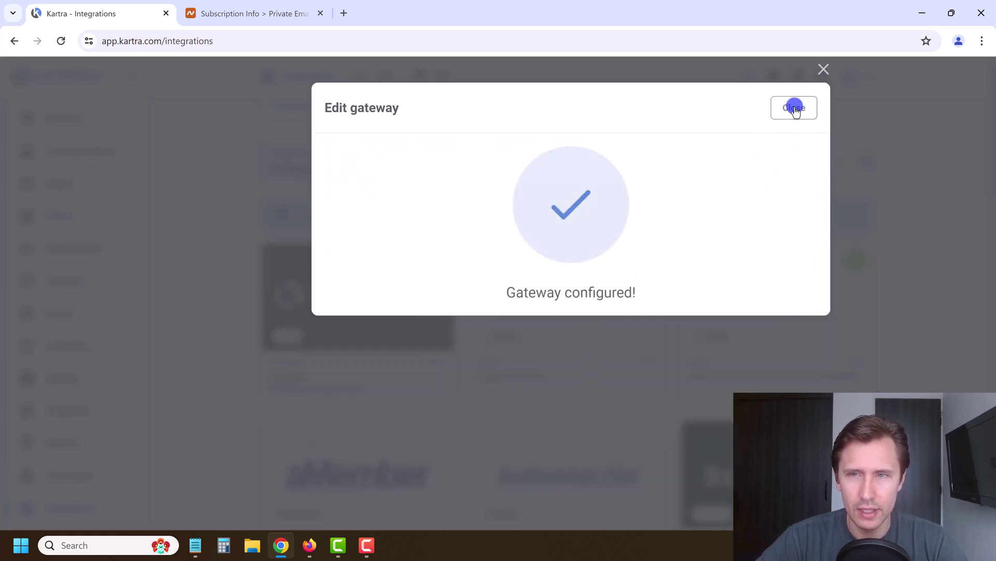
click(795, 109)
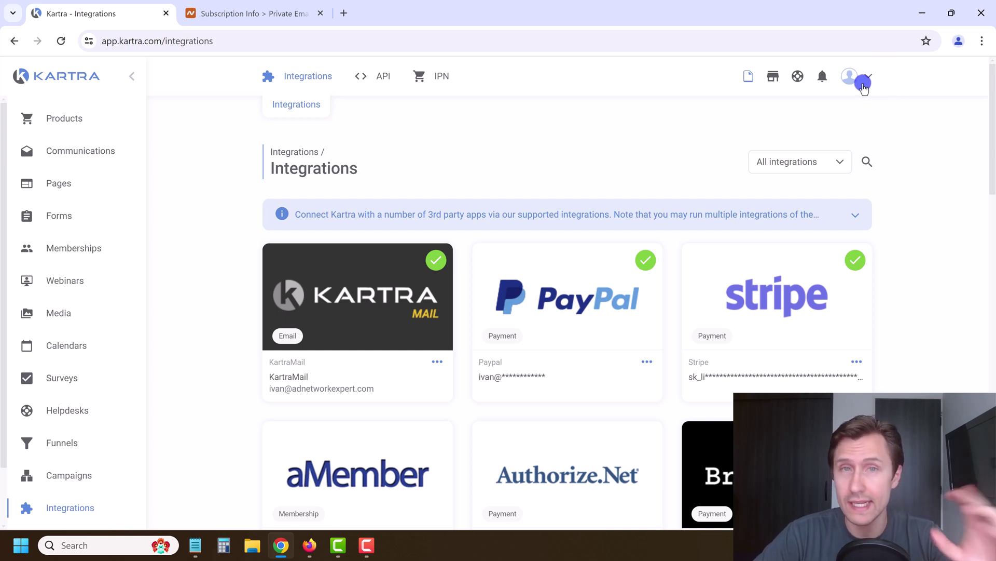
Go to the KartraMail DKIM page from the My Account menu
click(865, 82)
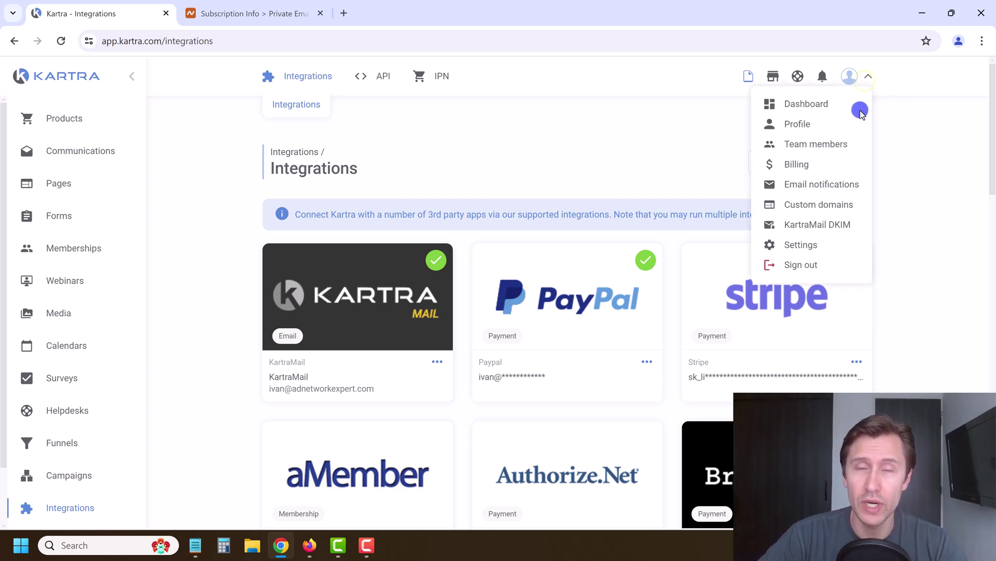
click(816, 224)
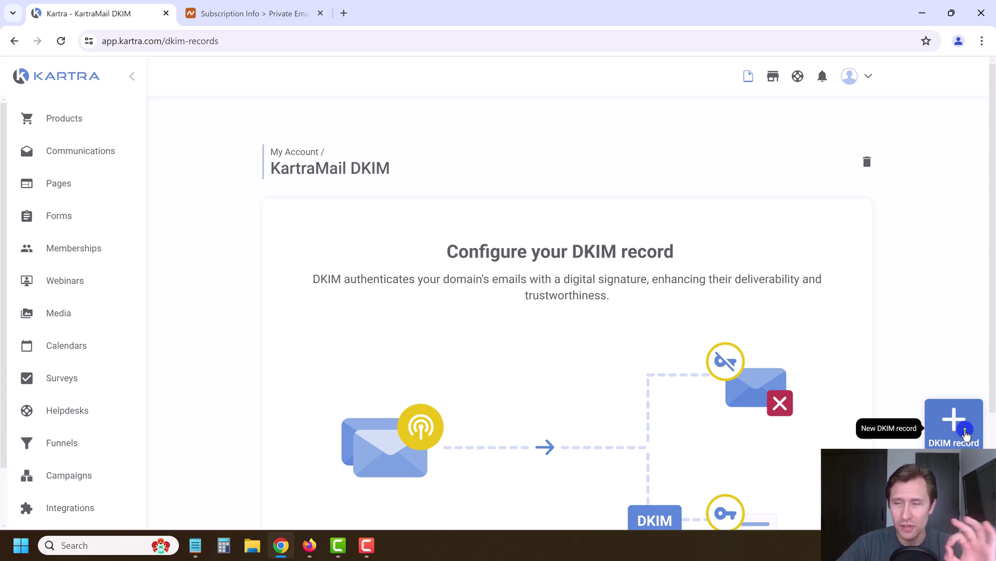
Add a DKIM record for adnetworkexpert.com, copying the domain from Namecheap's mailbox address
click(967, 435)
click(433, 172)
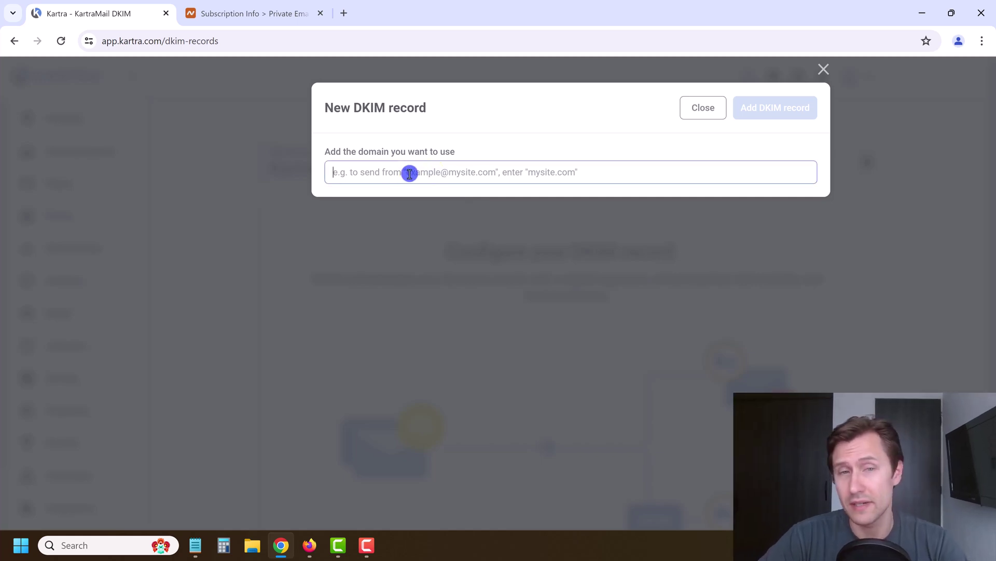
click(278, 15)
click(290, 394)
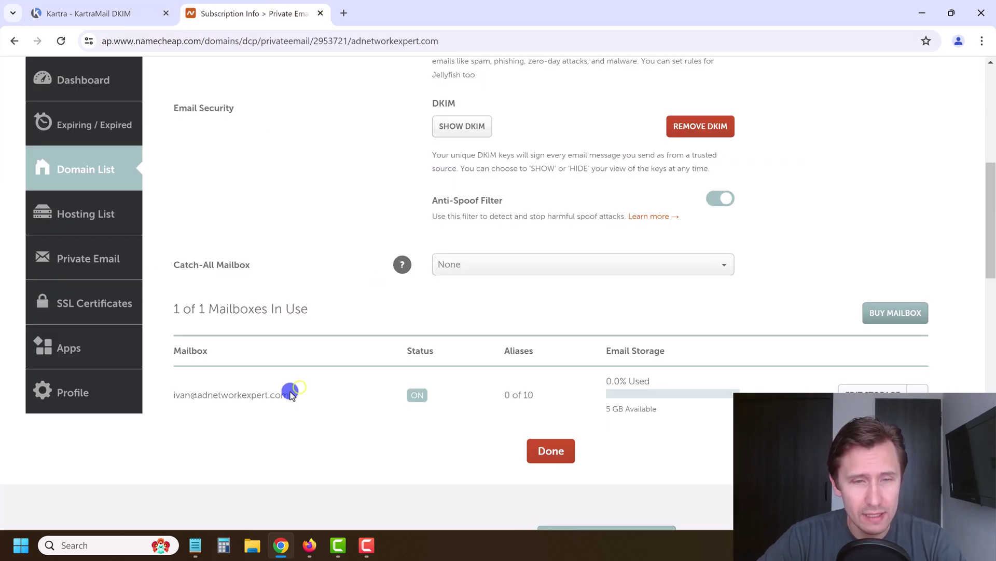
drag(289, 396, 197, 397)
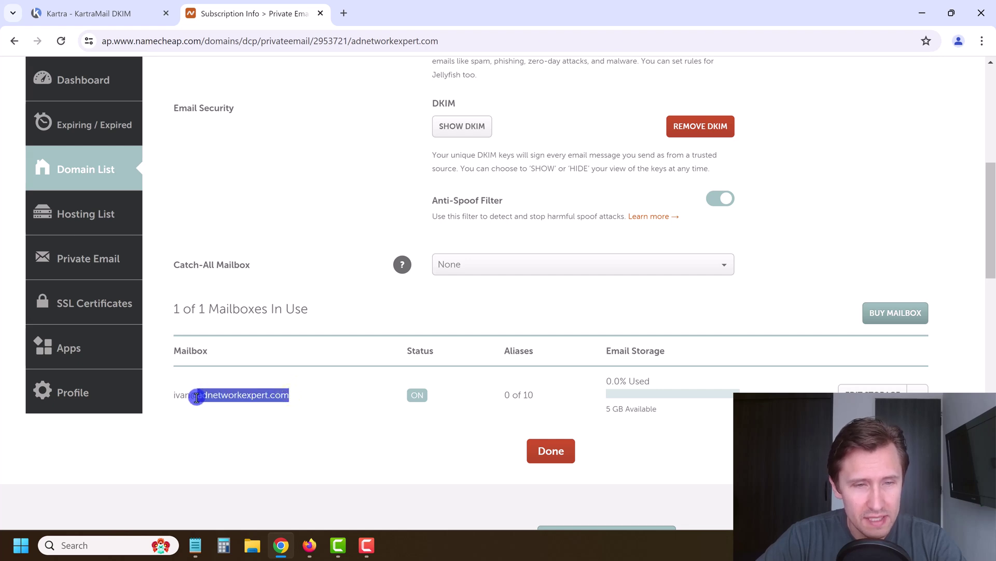
key(ctrl+c)
click(89, 13)
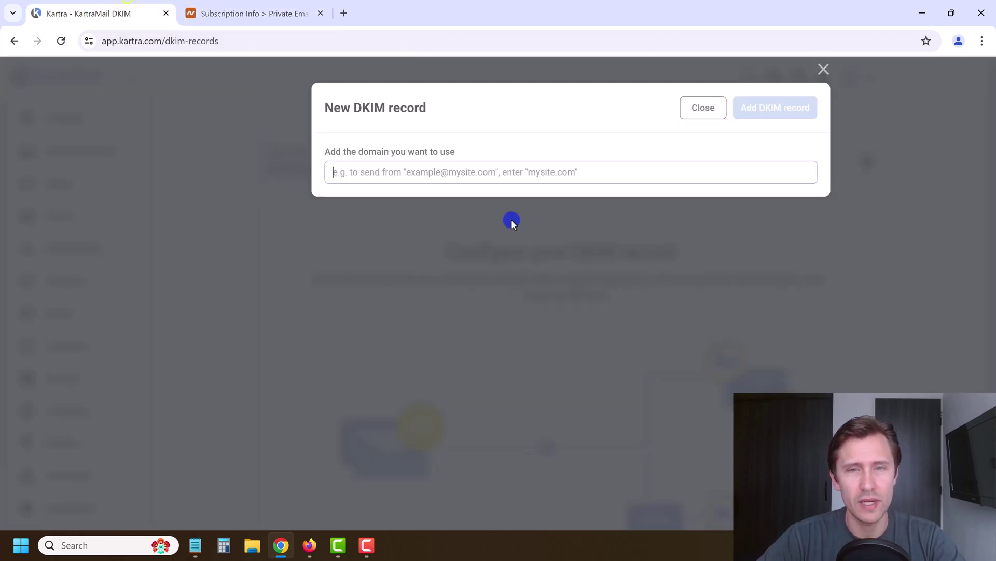
click(457, 172)
key(ctrl+v)
click(770, 113)
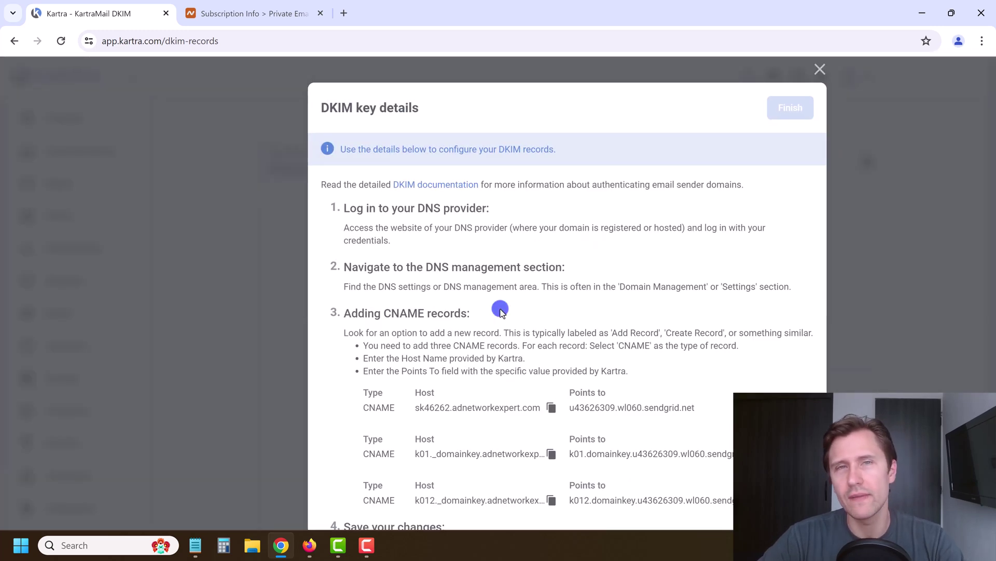
Review the three generated CNAME records, then return to Namecheap's subscription page
scroll(445, 339, down, 2)
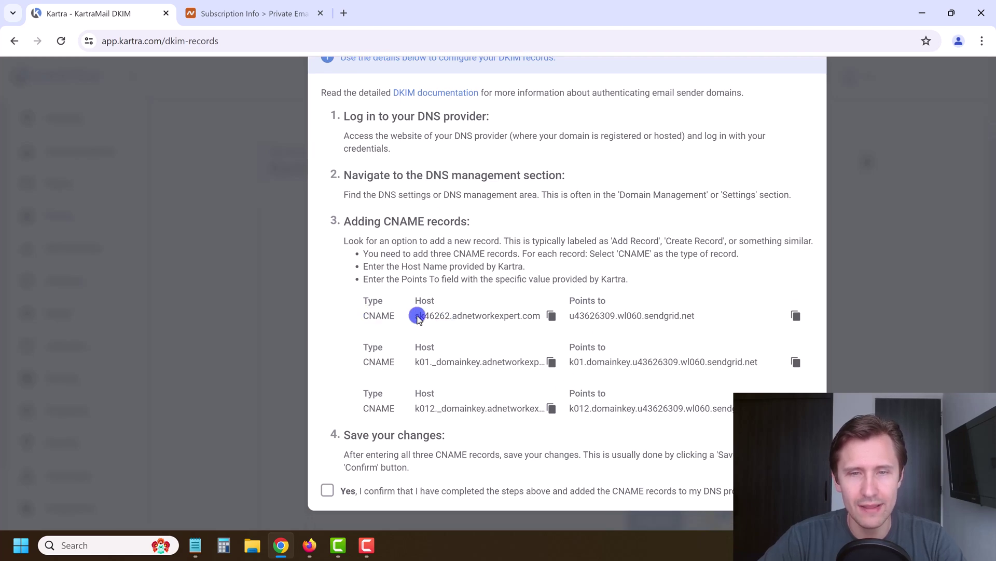
click(249, 13)
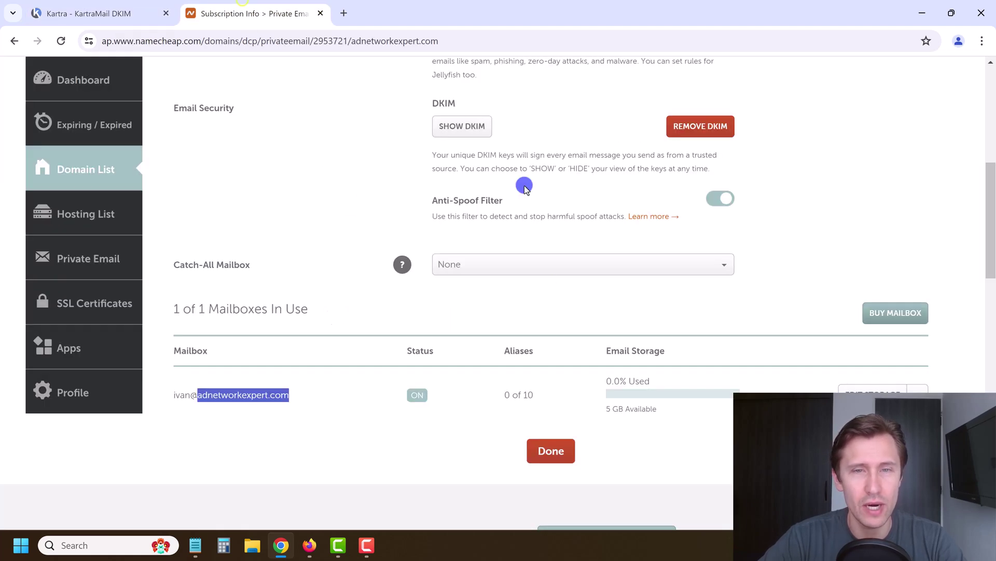
scroll(325, 316, up, 6)
scroll(269, 228, up, 2)
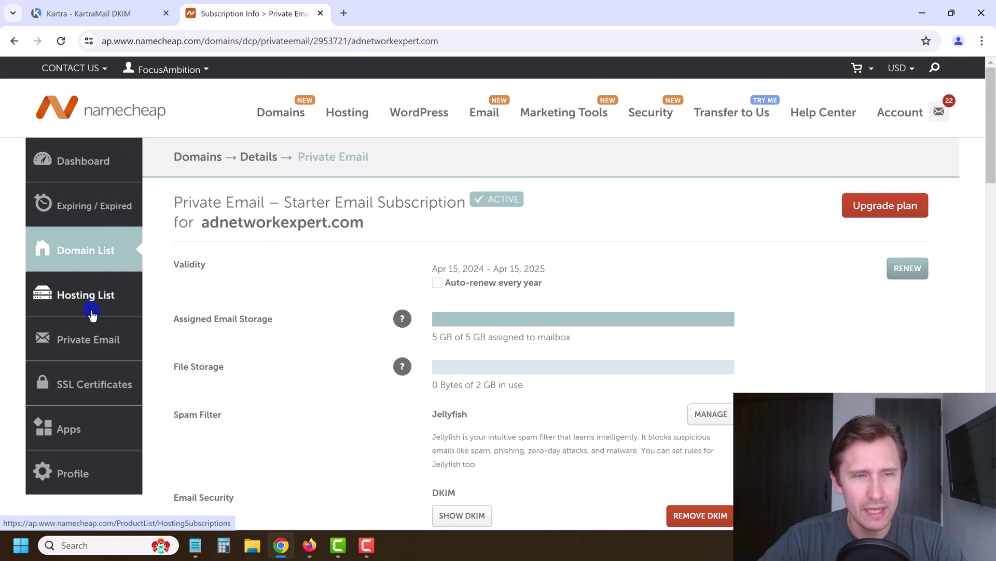
Navigate to adnetworkexpert.com's Advanced DNS host records in Namecheap
click(83, 168)
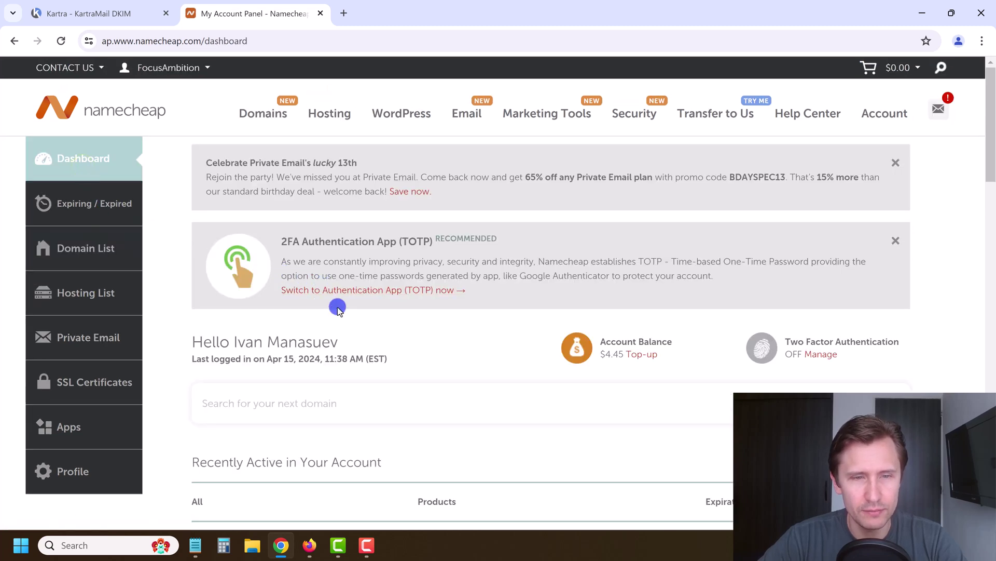
scroll(831, 457, down, 1)
click(877, 476)
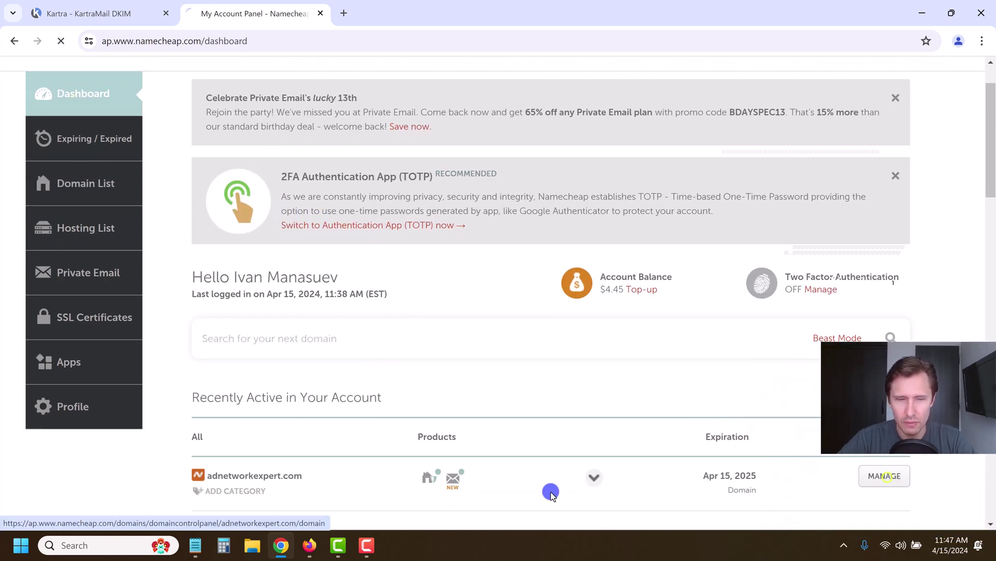
scroll(584, 345, down, 1)
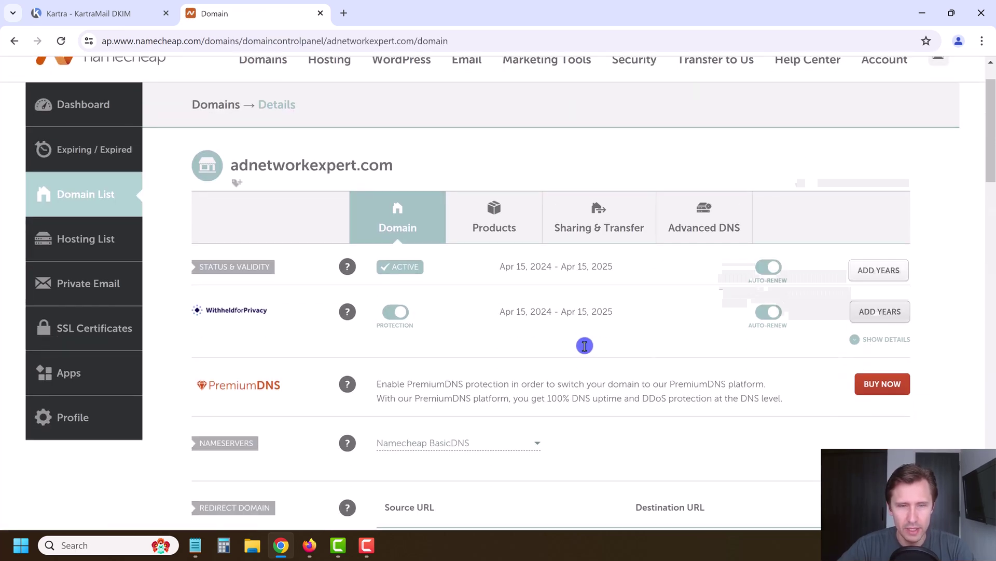
click(712, 215)
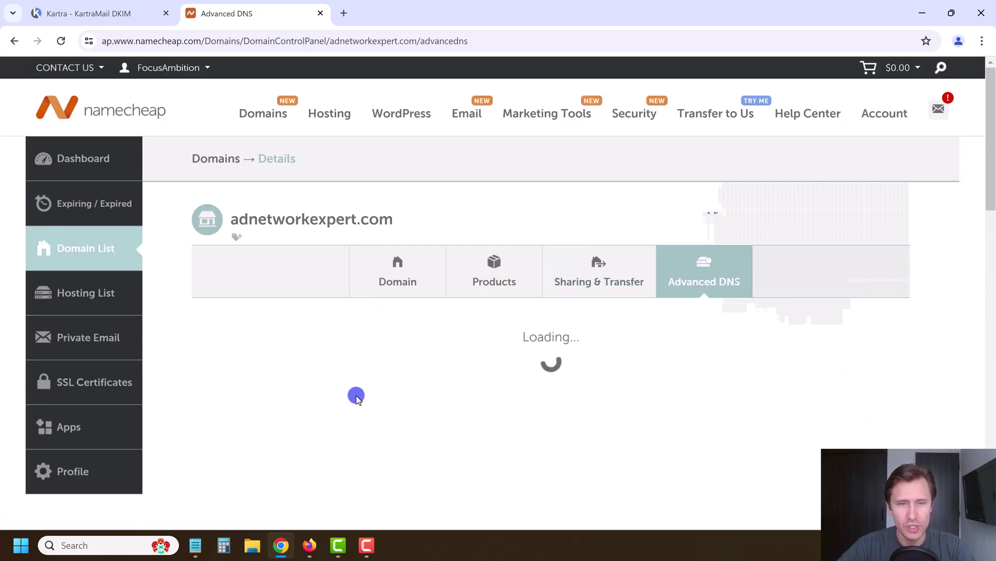
scroll(348, 437, down, 1)
scroll(348, 437, down, 2)
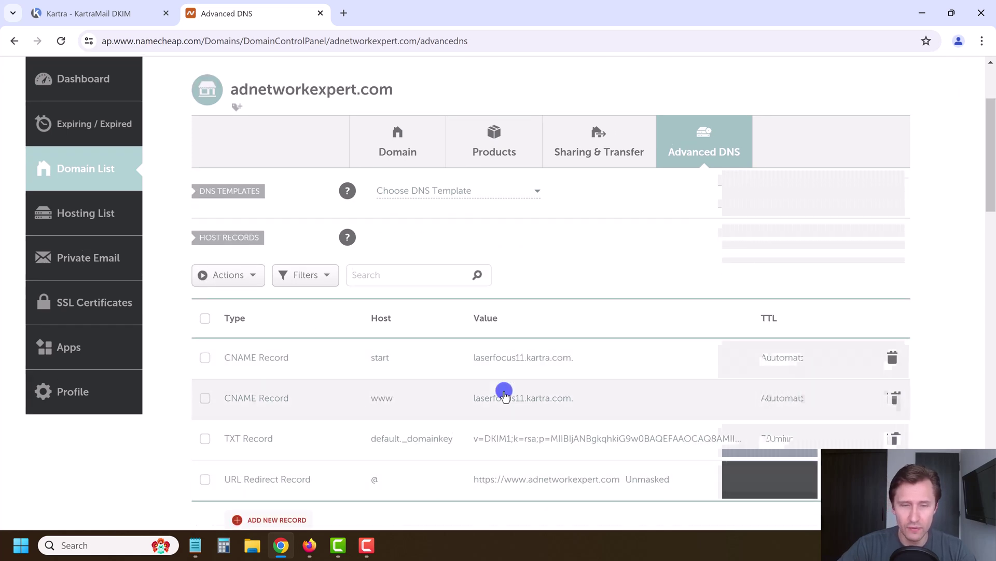
click(104, 14)
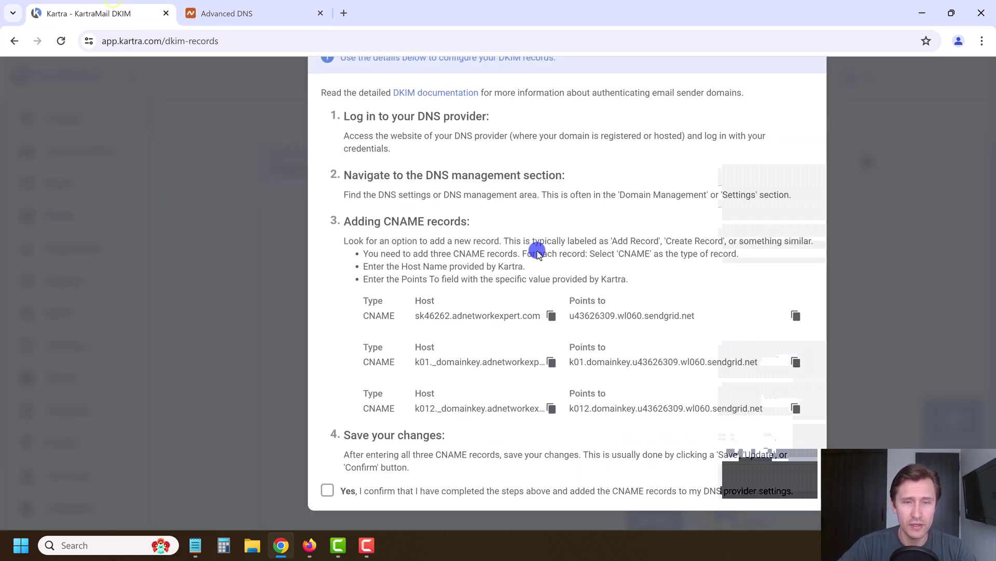
click(261, 21)
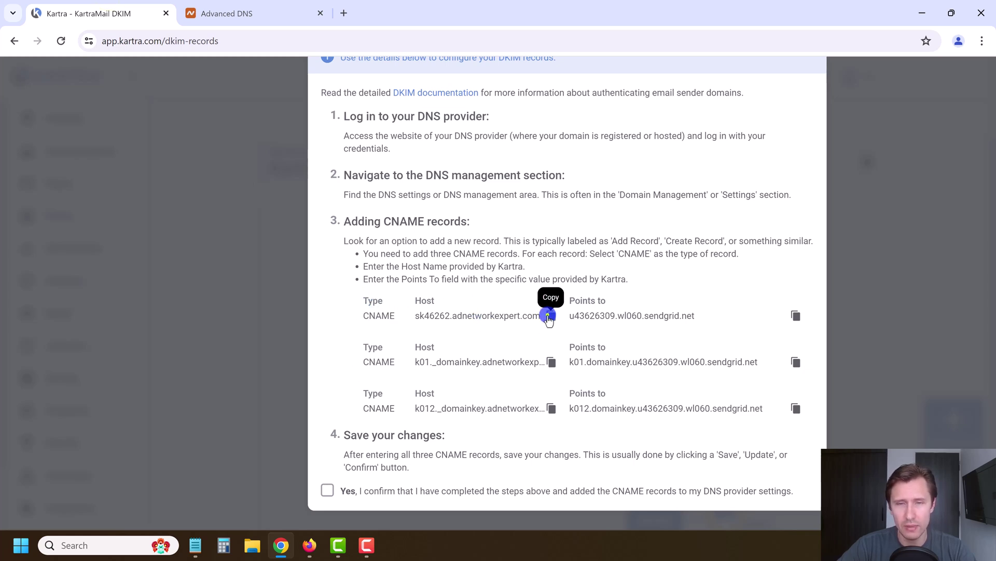
click(275, 7)
scroll(476, 468, down, 1)
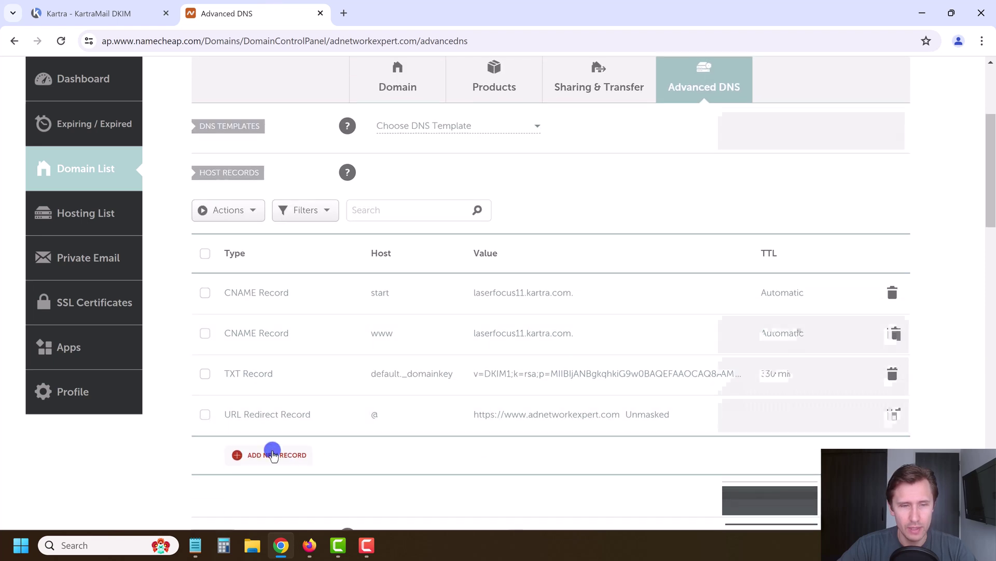
Add and save the sk46262 CNAME record pointing to u43626309.wl060.sendgrid.net
click(272, 455)
scroll(287, 311, down, 3)
click(257, 263)
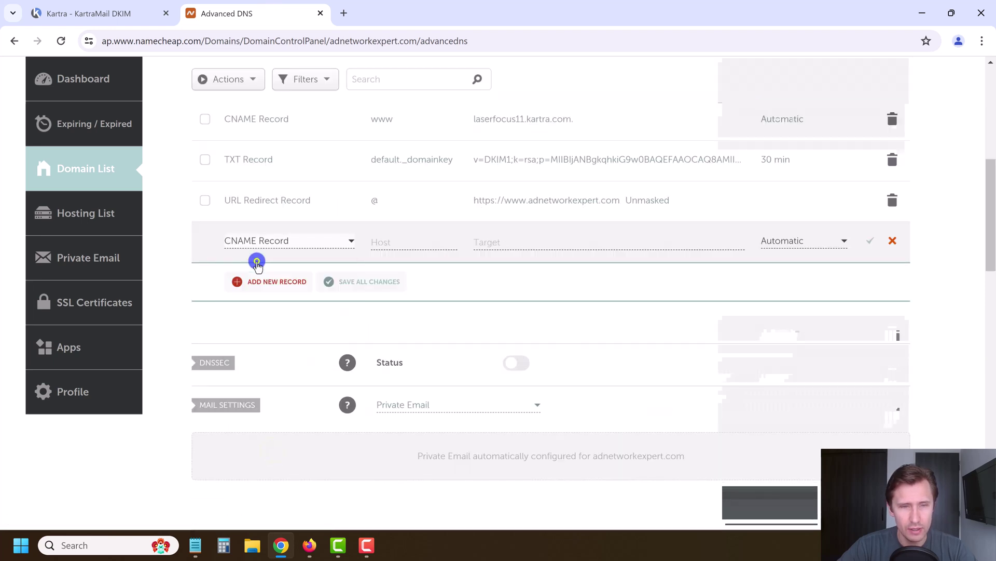
click(392, 238)
key(ctrl+v)
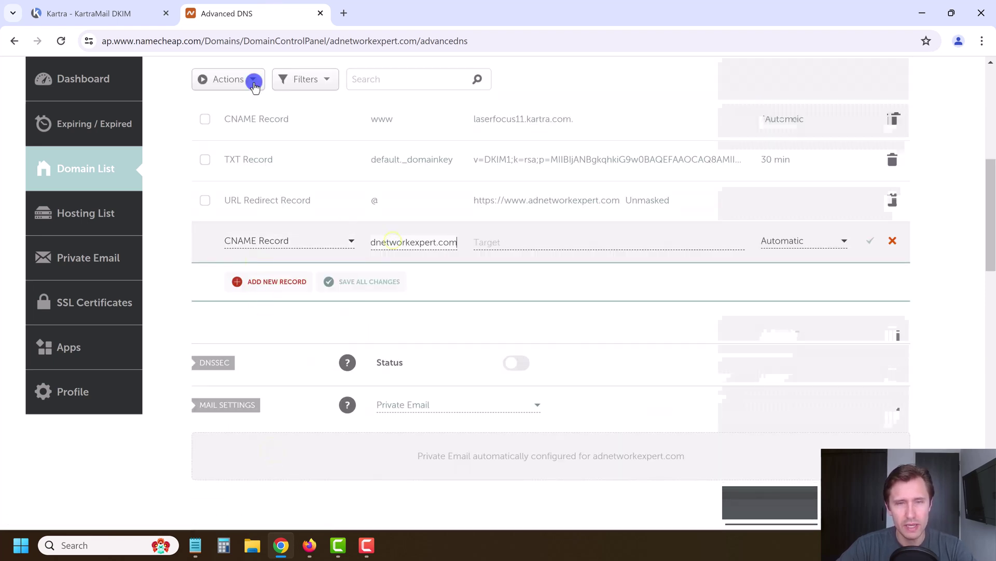
click(109, 9)
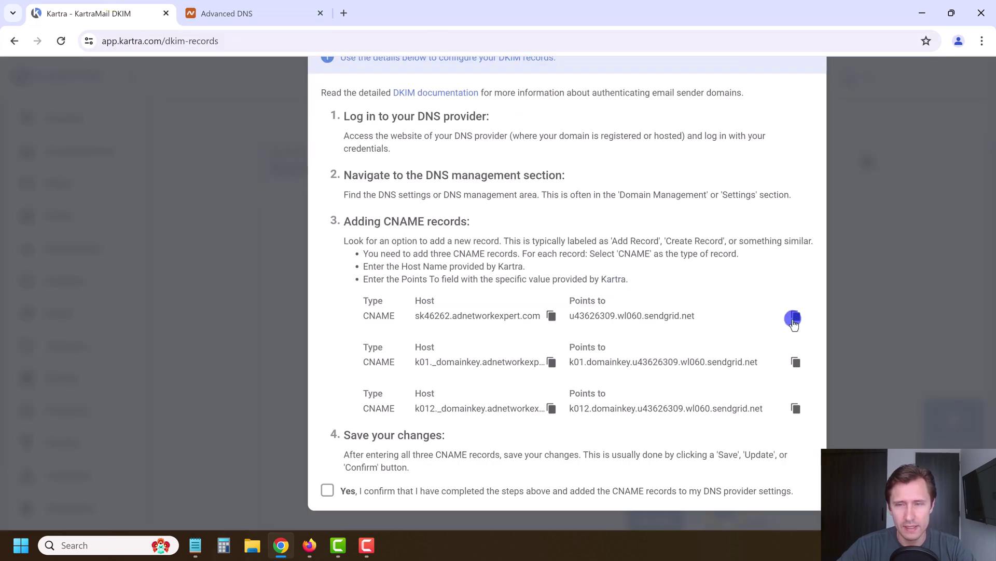
click(792, 318)
key(ctrl+Tab)
click(496, 241)
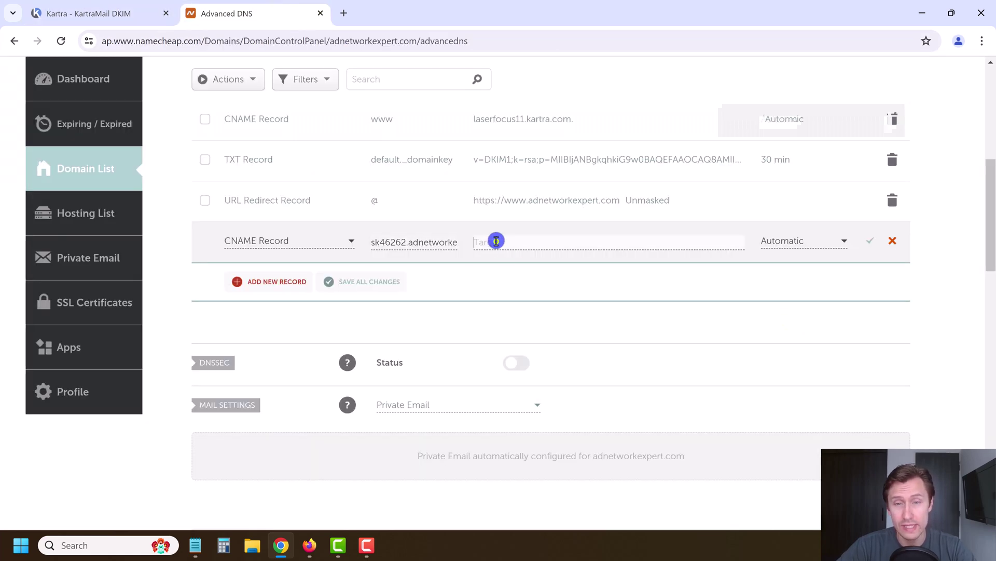
key(ctrl+v)
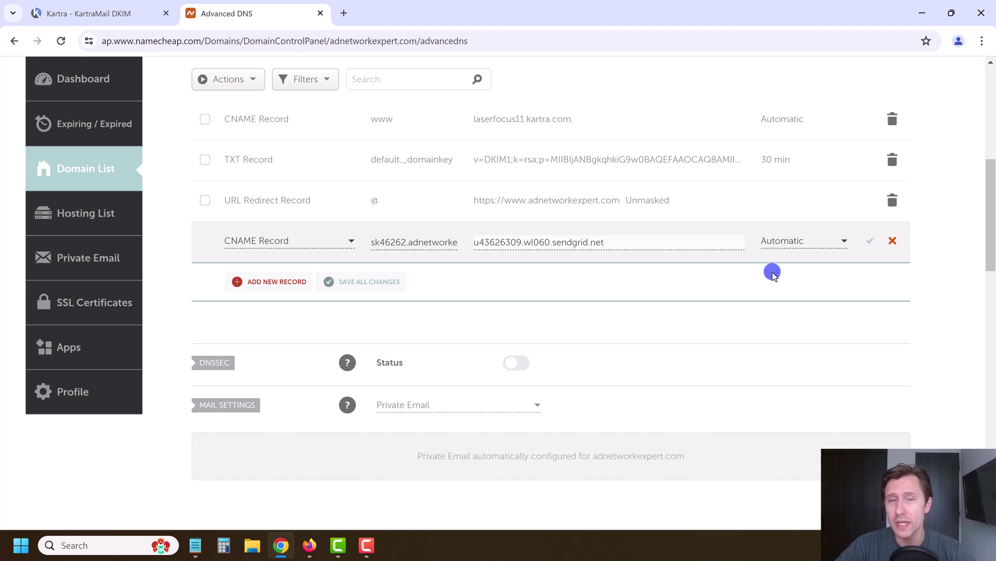
click(870, 242)
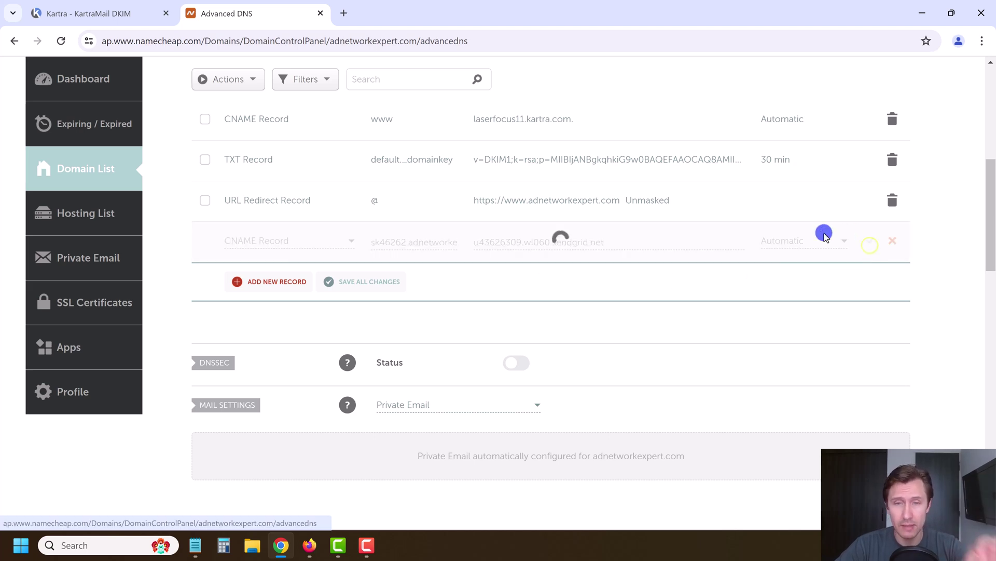
Add and save the k01._domainkey CNAME record with its SendGrid target from Kartra
click(86, 13)
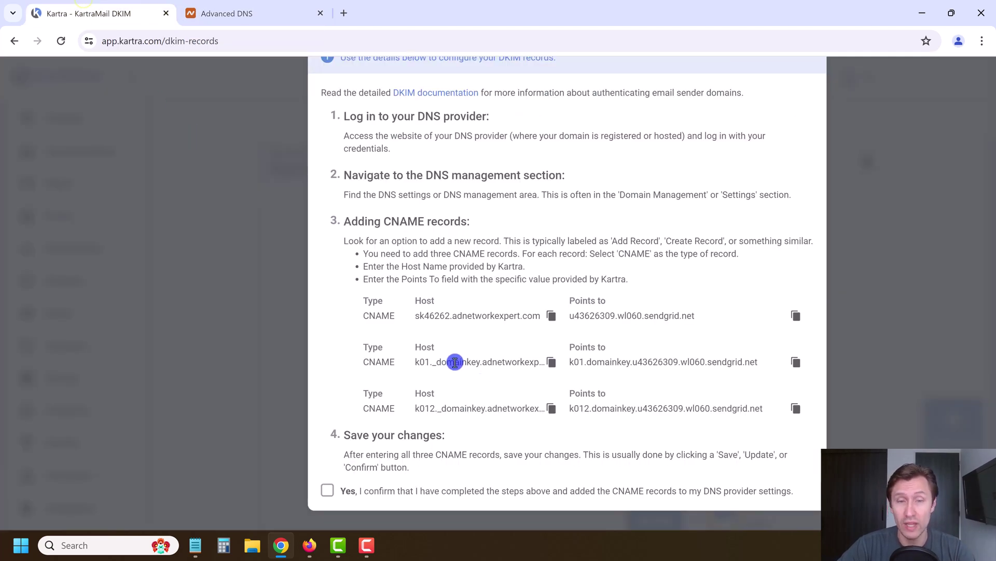
click(283, 20)
click(271, 281)
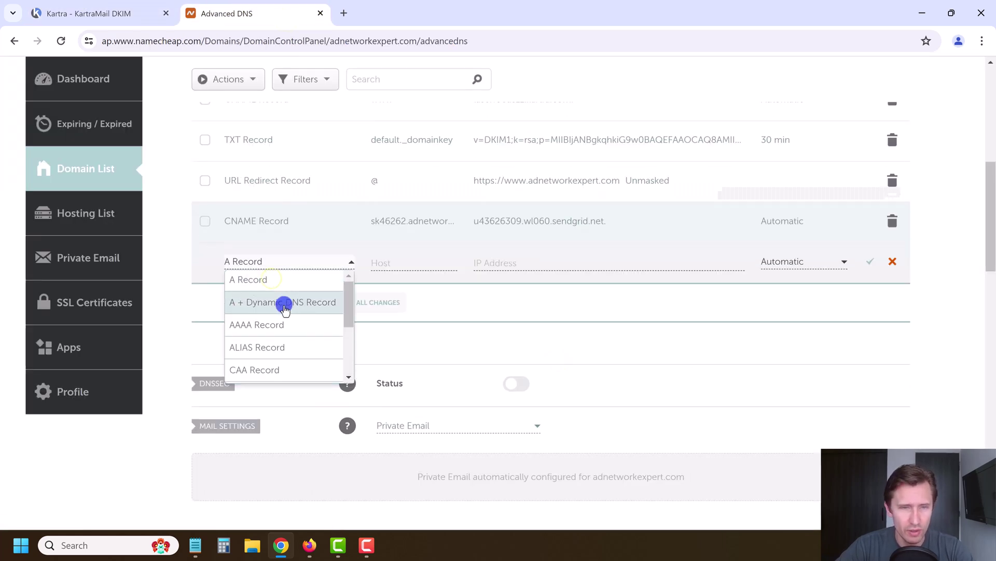
scroll(282, 327, down, 1)
click(282, 327)
click(391, 262)
key(ctrl+v)
click(104, 13)
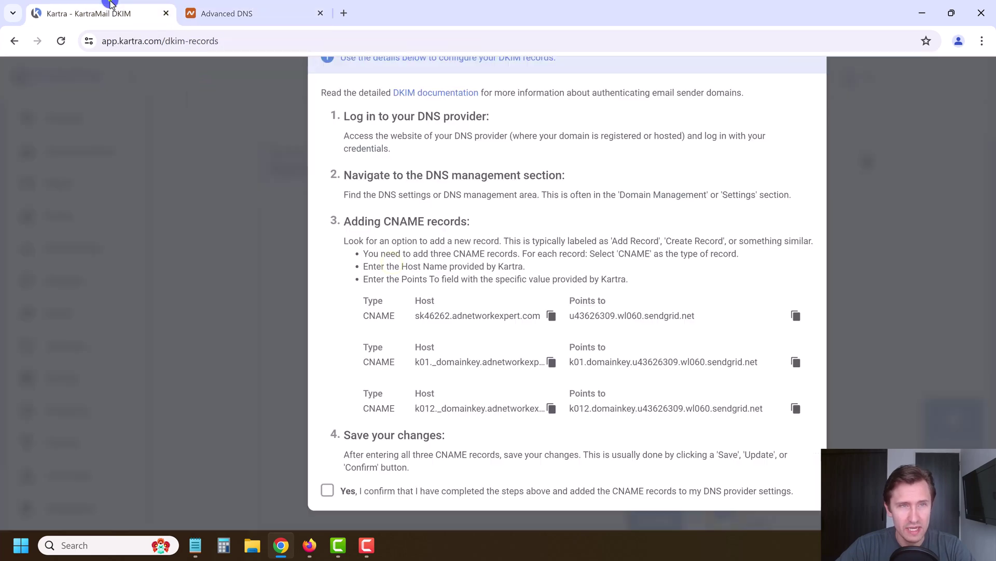
click(797, 364)
click(227, 13)
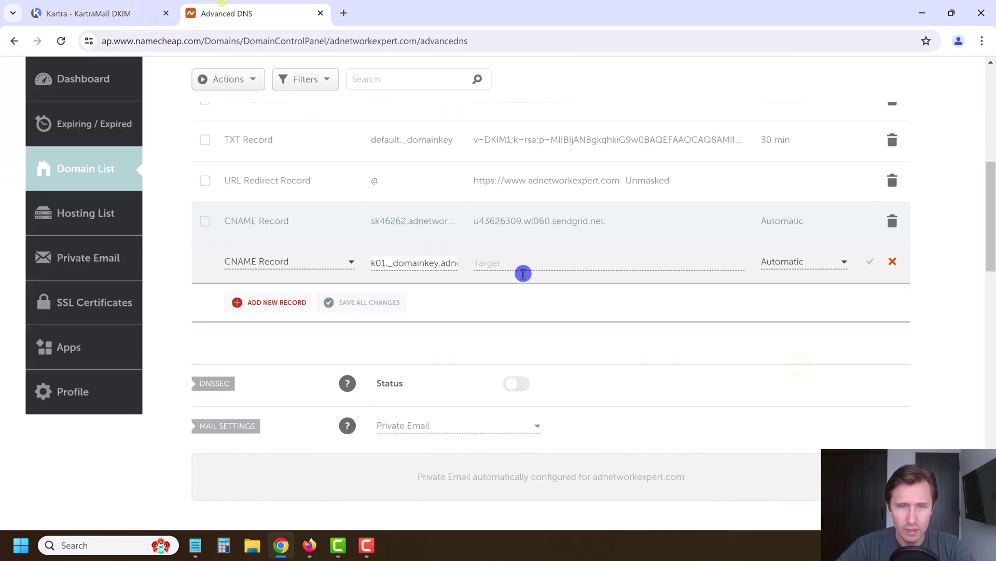
click(514, 261)
key(ctrl+v)
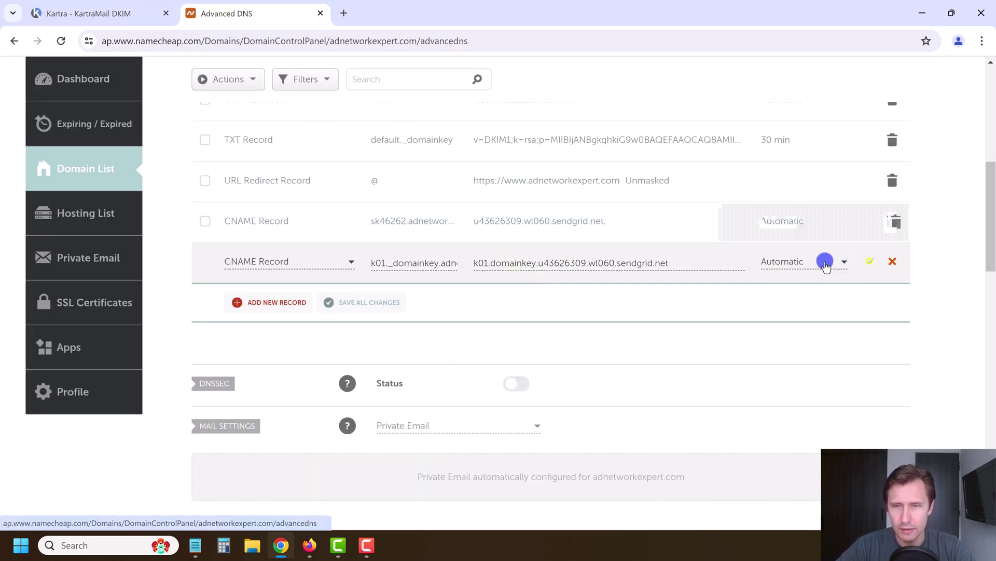
click(867, 259)
Fill in a new k012._domainkey CNAME pointing to k012.domainkey.u43626309.wl060.sendgrid.net
click(98, 13)
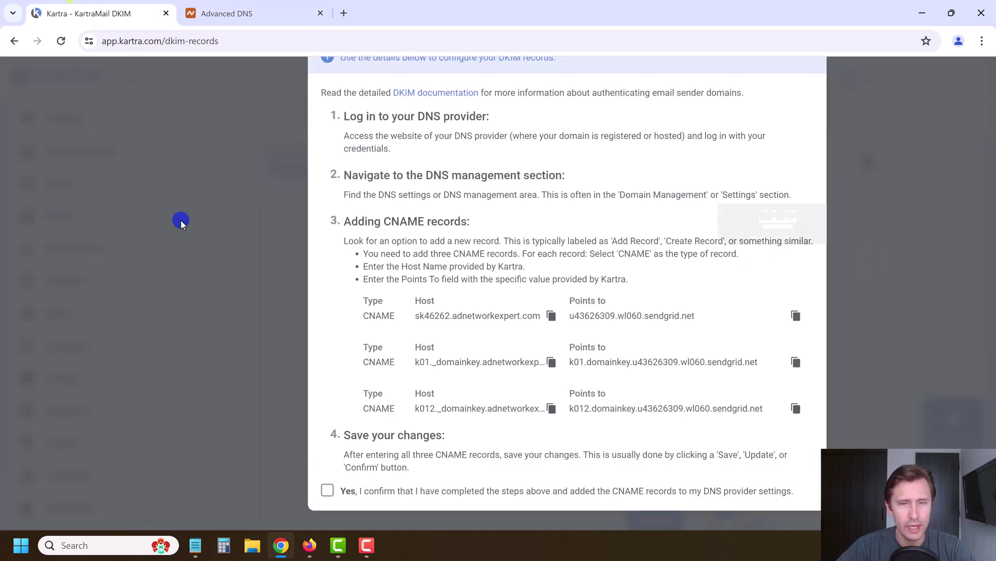
click(549, 410)
click(252, 12)
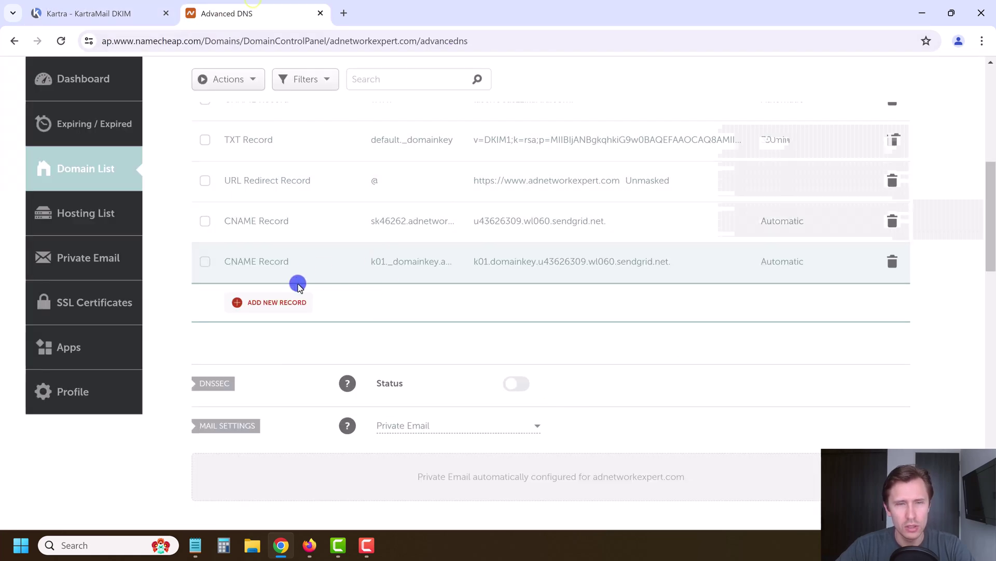
click(275, 303)
scroll(300, 318, down, 1)
click(272, 322)
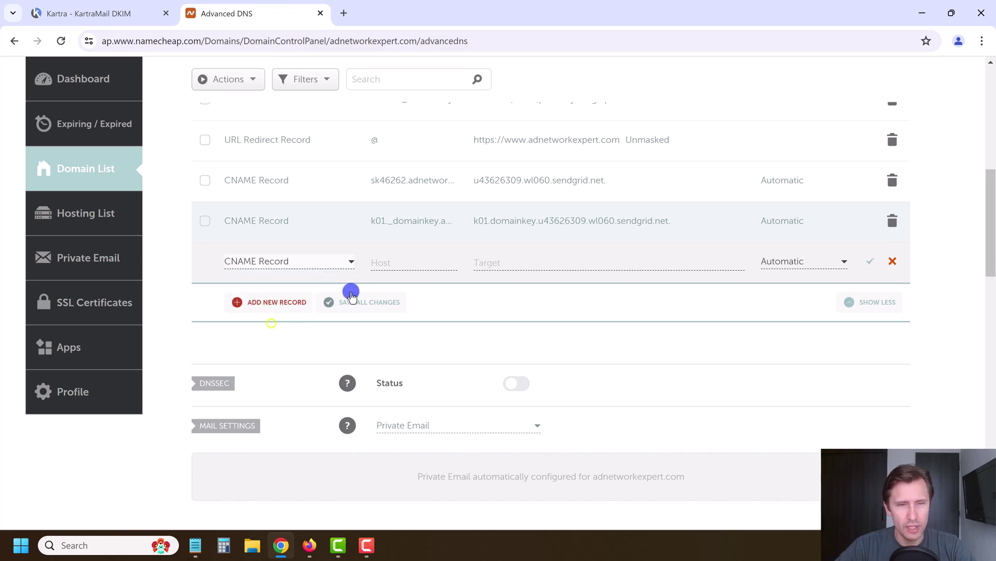
click(409, 262)
key(ctrl+v)
click(83, 11)
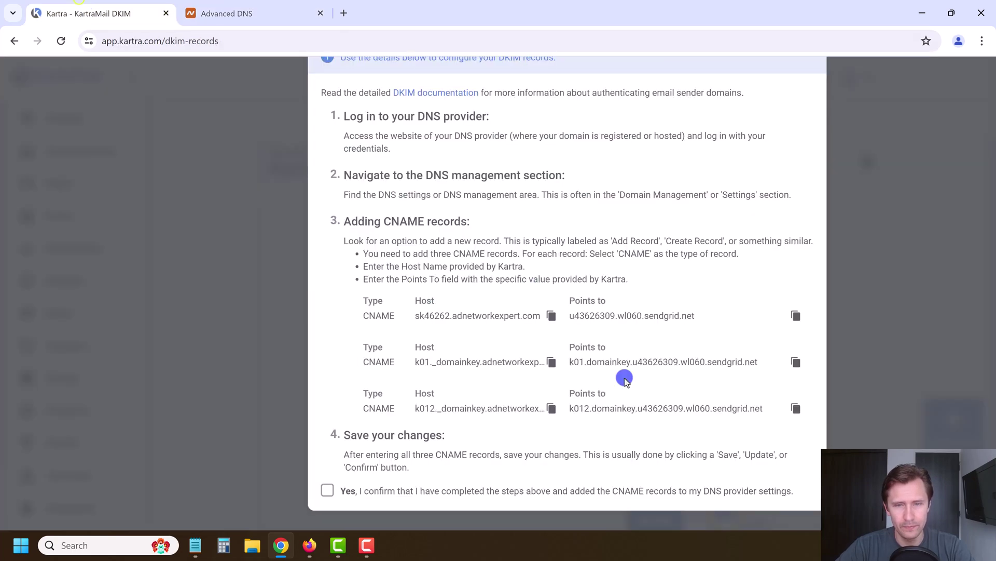
click(795, 410)
click(252, 11)
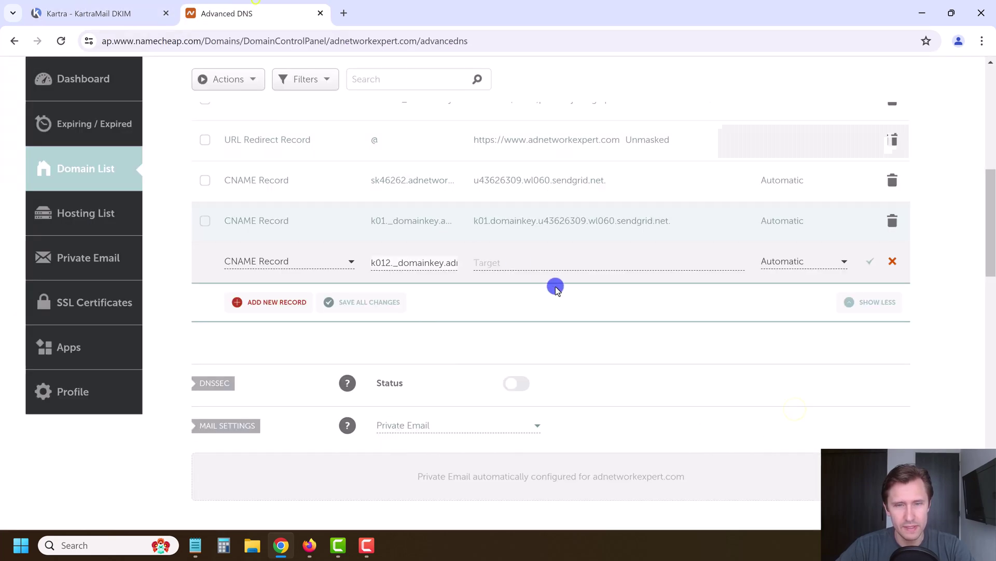
click(530, 262)
key(ctrl+v)
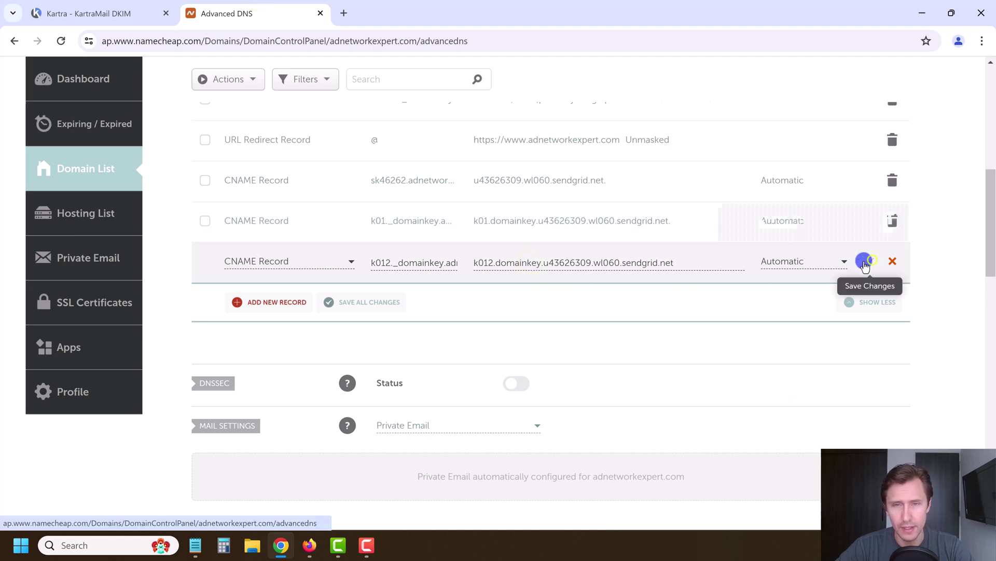
Save the k012 CNAME record and compare the sk46262 host against Kartra's host names
click(870, 262)
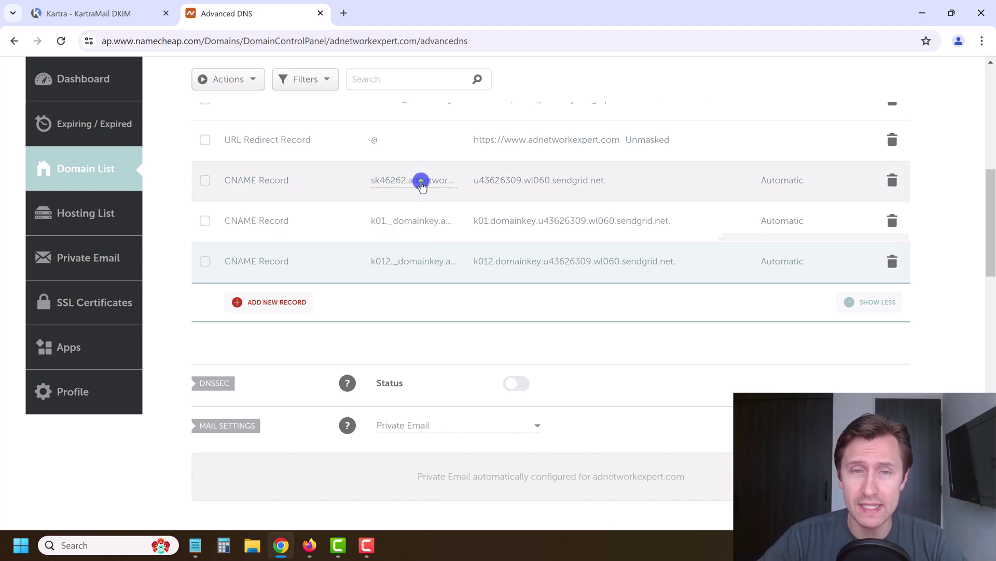
click(421, 182)
drag(396, 183, 408, 184)
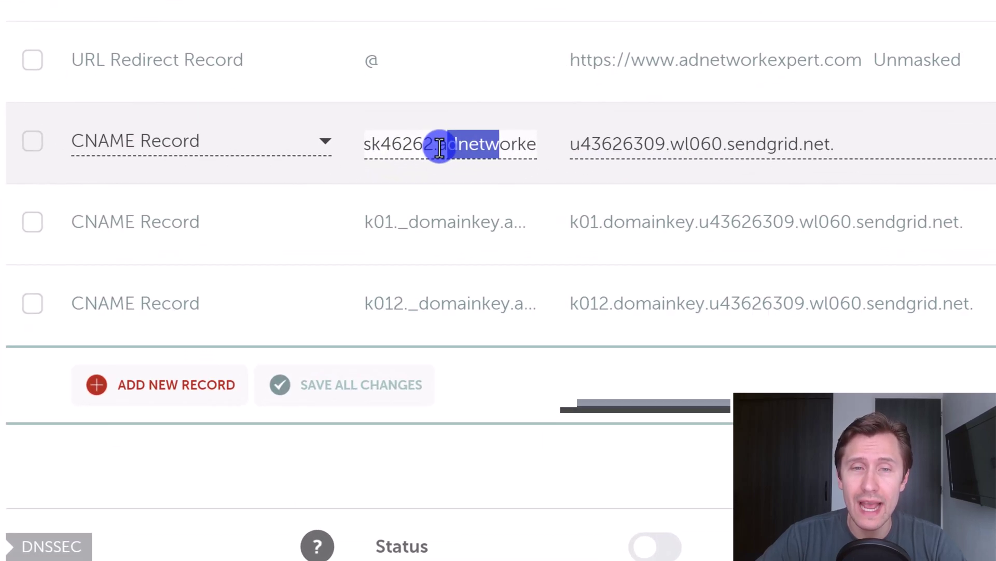
drag(440, 148, 565, 149)
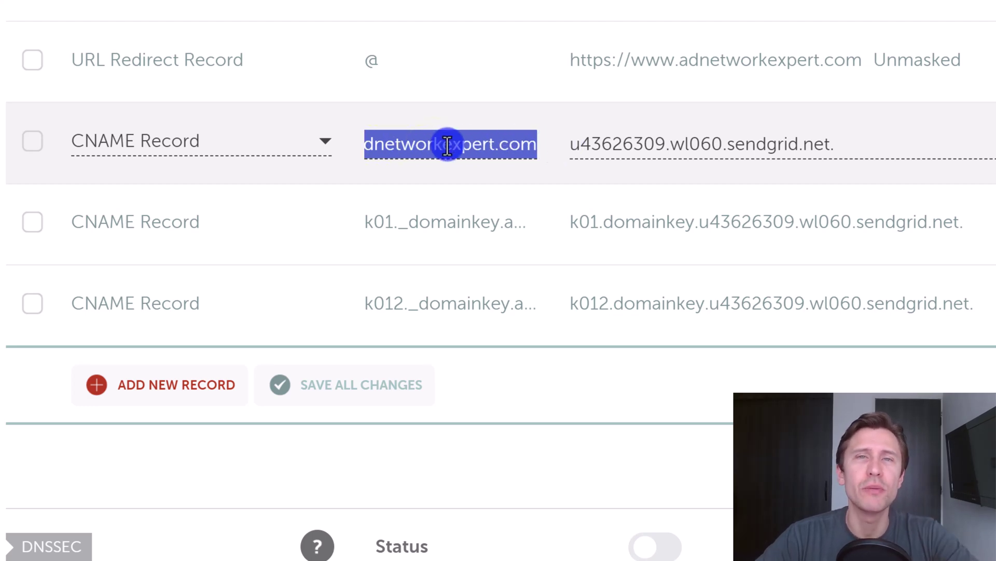
click(2, 5)
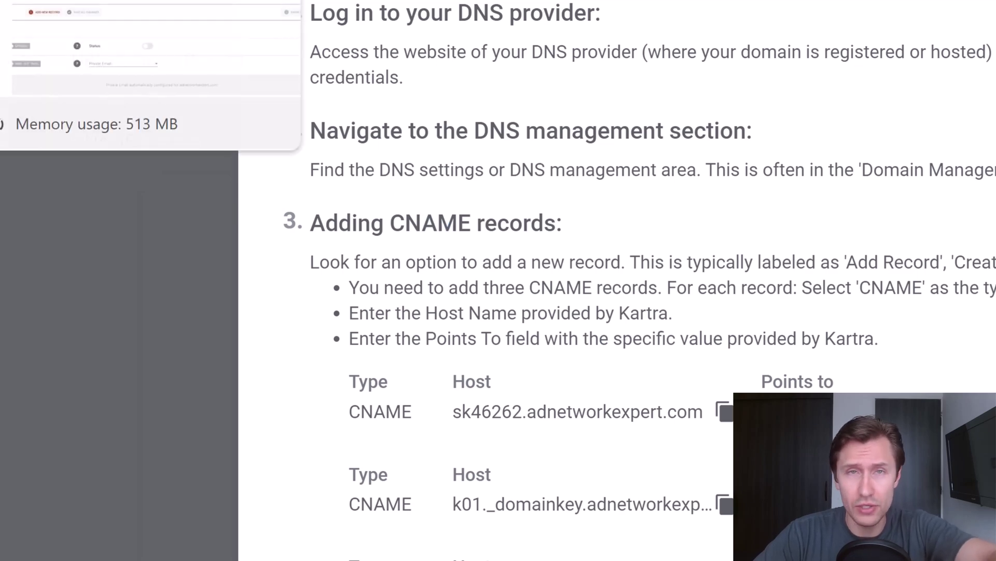
click(2, 4)
click(492, 143)
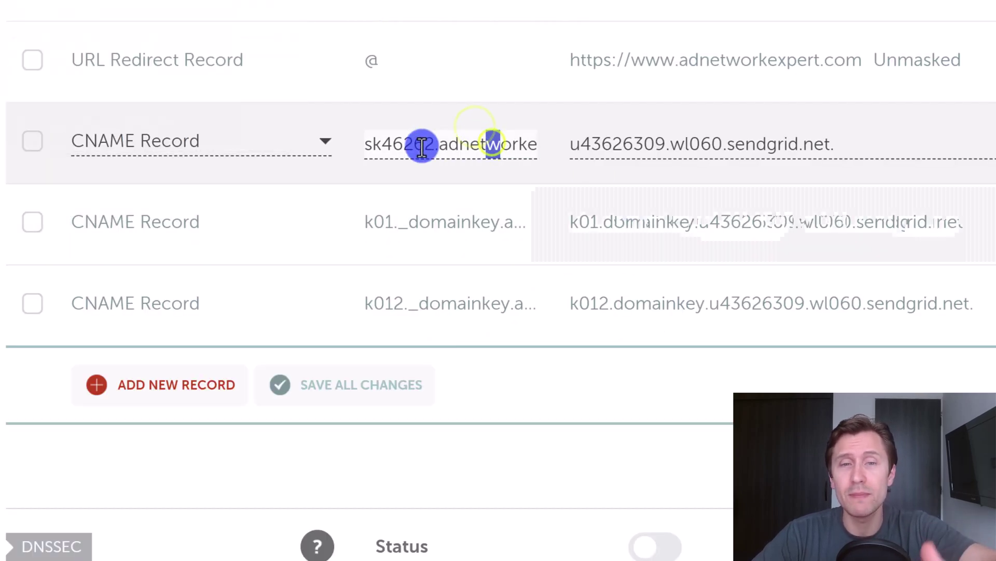
drag(423, 142, 536, 143)
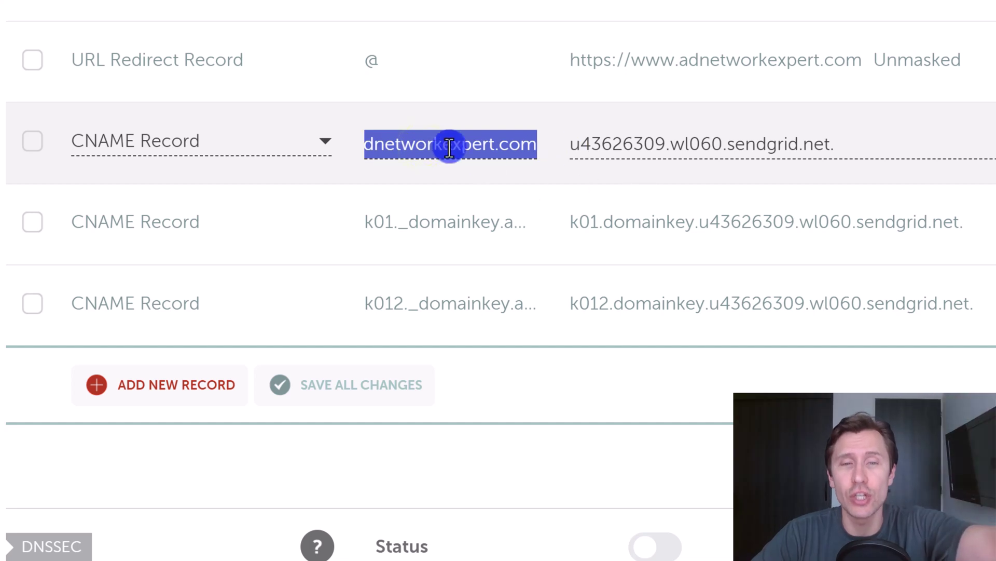
click(506, 149)
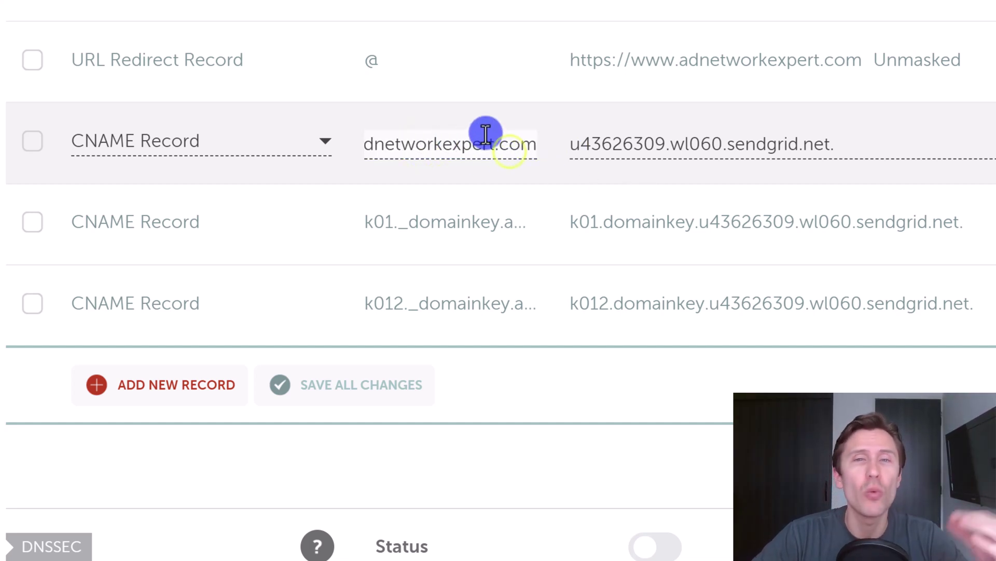
Trim the first CNAME host to sk46262 by deleting .adnetworkexpert.com, and save it
drag(439, 143, 396, 146)
click(396, 146)
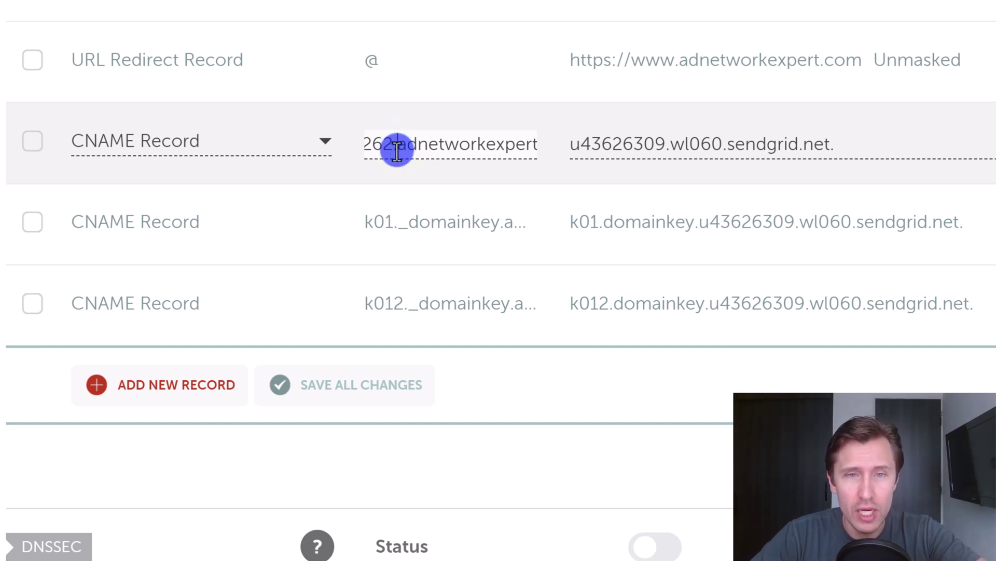
text(.)
drag(388, 147, 553, 157)
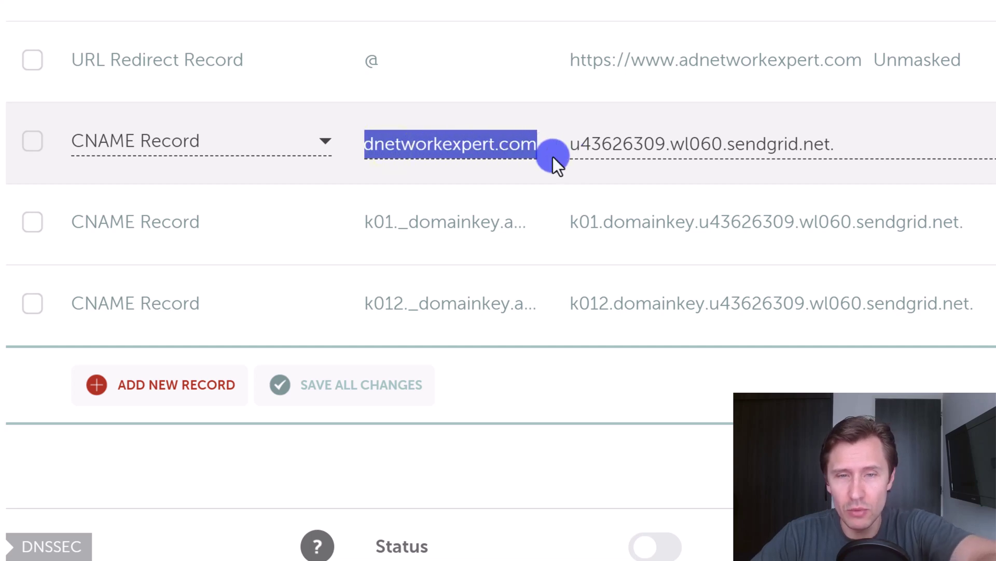
triple_click(418, 144)
click(443, 145)
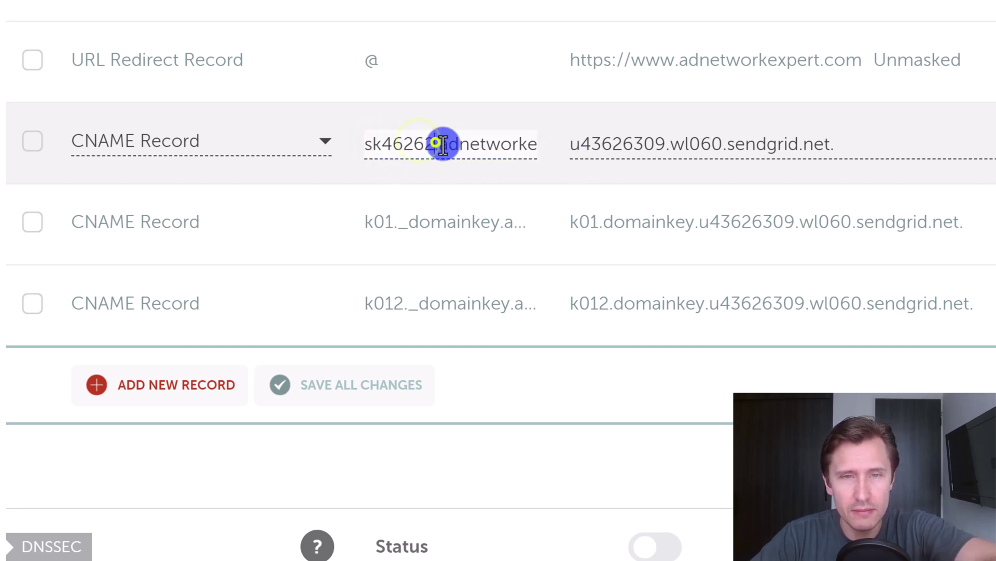
drag(442, 145, 579, 162)
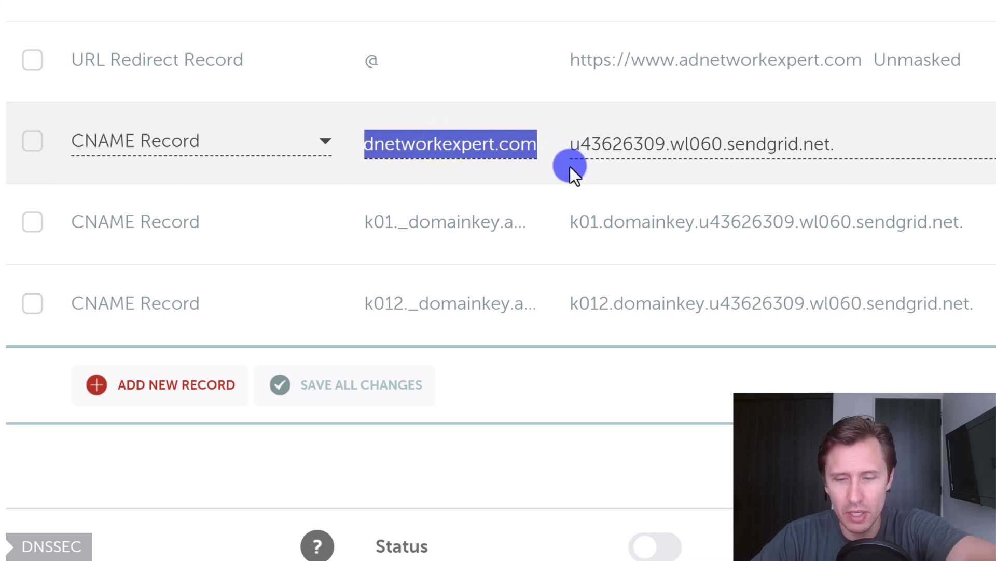
key(BackSpace)
key(BackSpace)
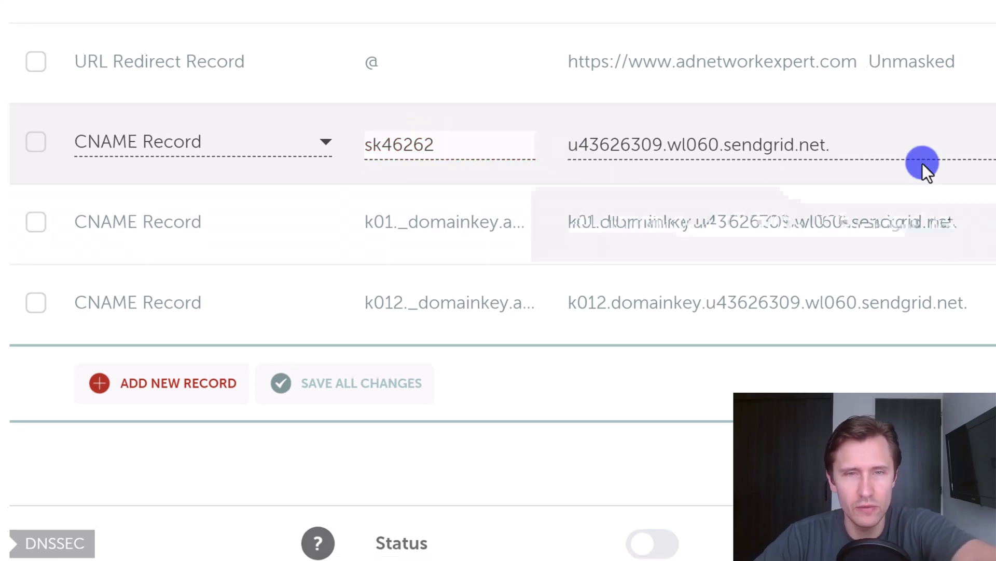
click(870, 185)
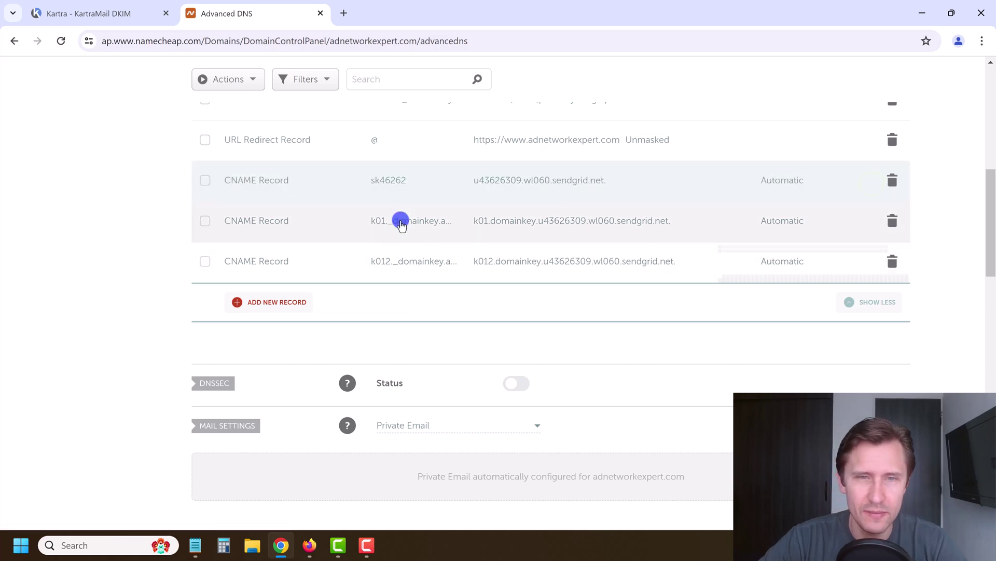
Trim the second host to k01._domainkey and save the record
click(434, 222)
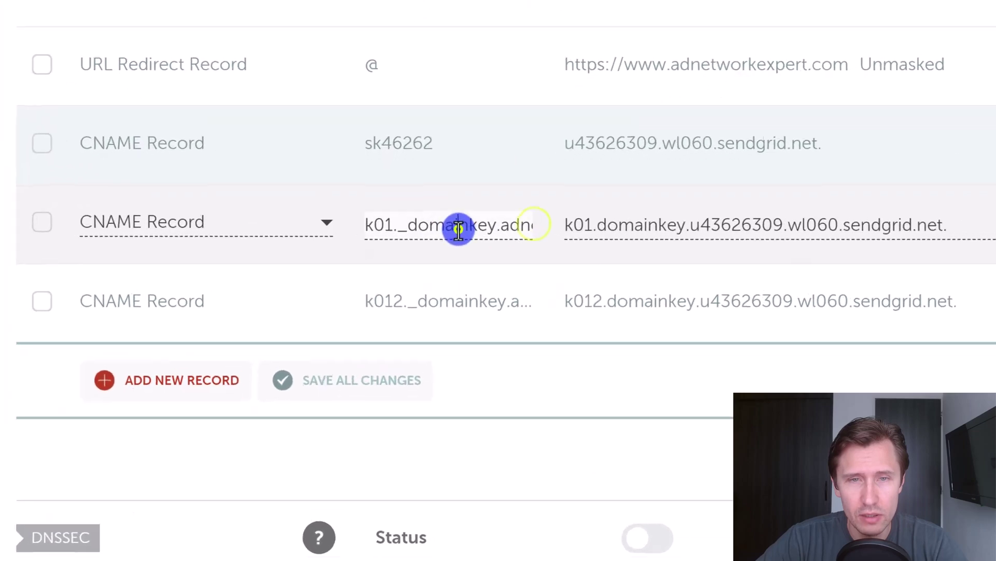
click(419, 224)
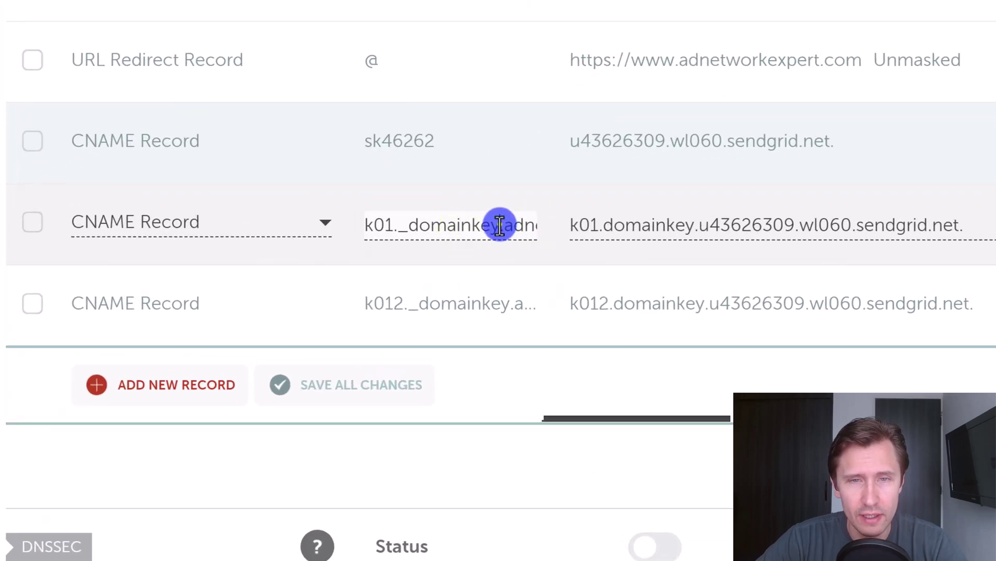
drag(499, 225, 583, 219)
key(BackSpace)
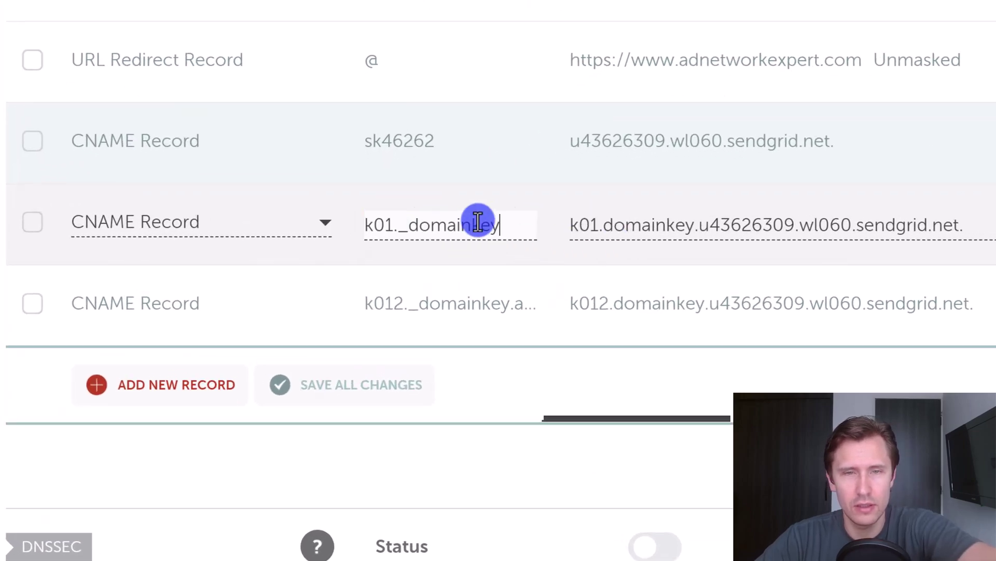
click(422, 307)
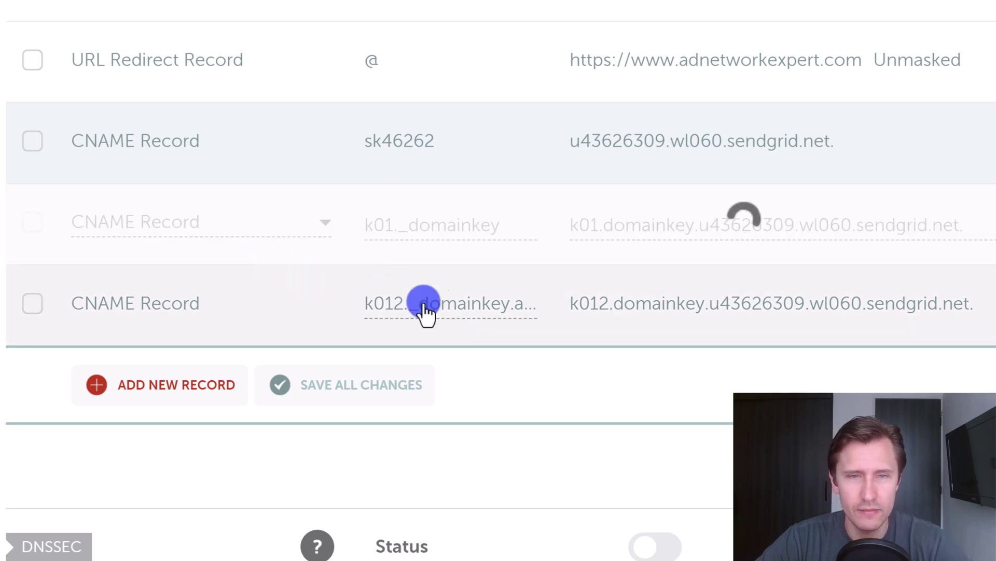
Trim the third host to k012._domainkey and save the record
drag(428, 305, 352, 300)
click(408, 302)
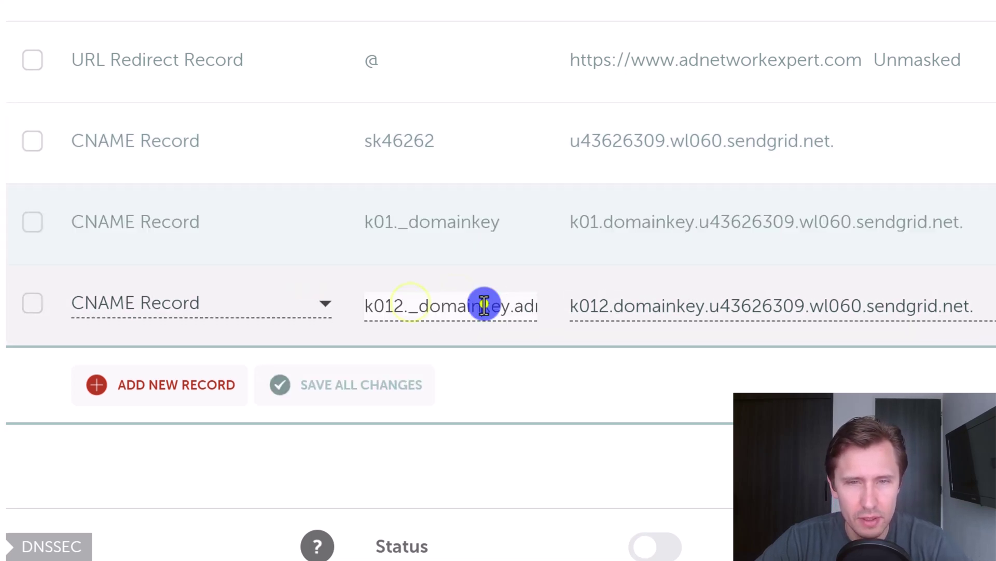
drag(508, 305, 574, 314)
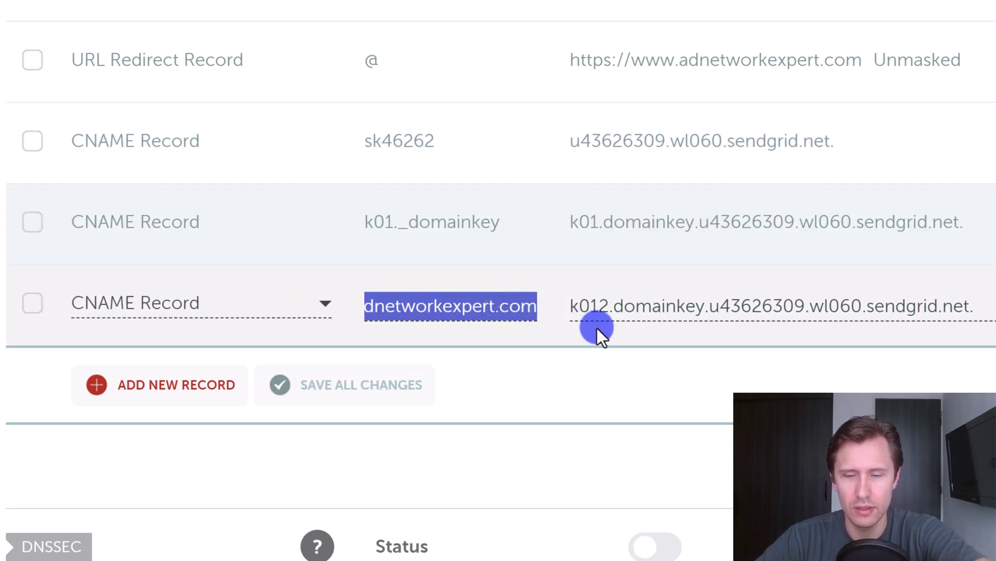
key(BackSpace)
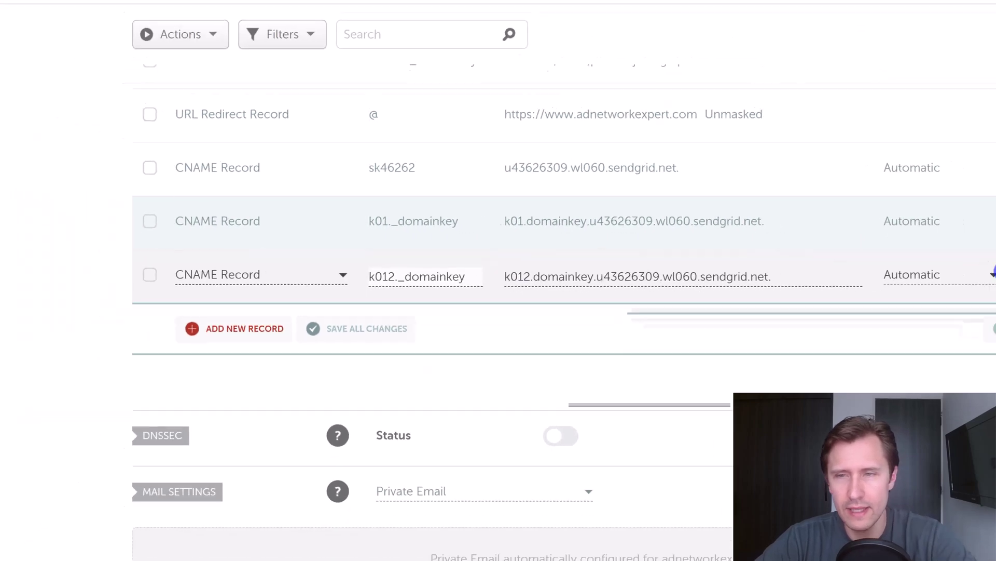
click(994, 274)
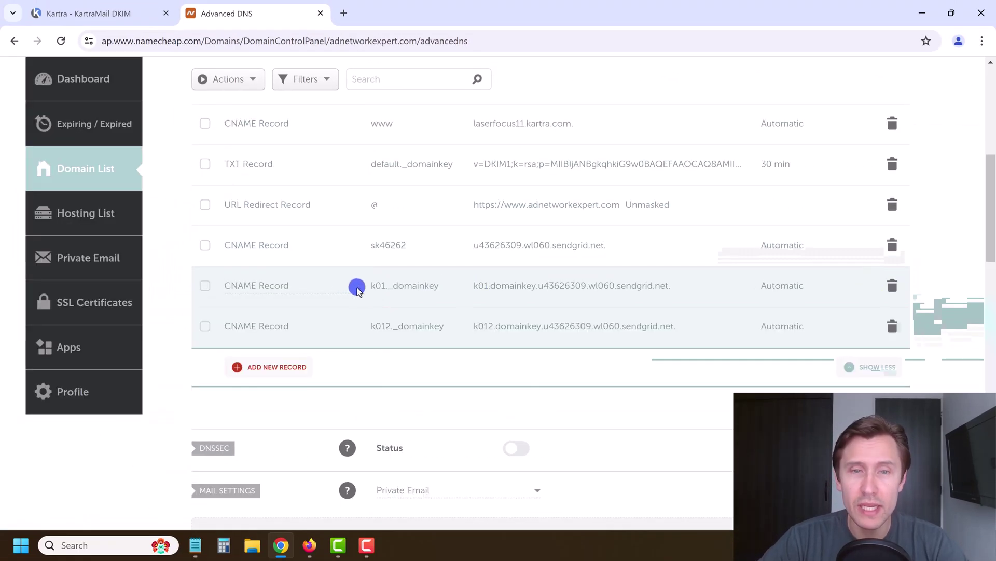
Tick Kartra's 'Yes, I confirm' box that all three CNAME records were added
click(115, 6)
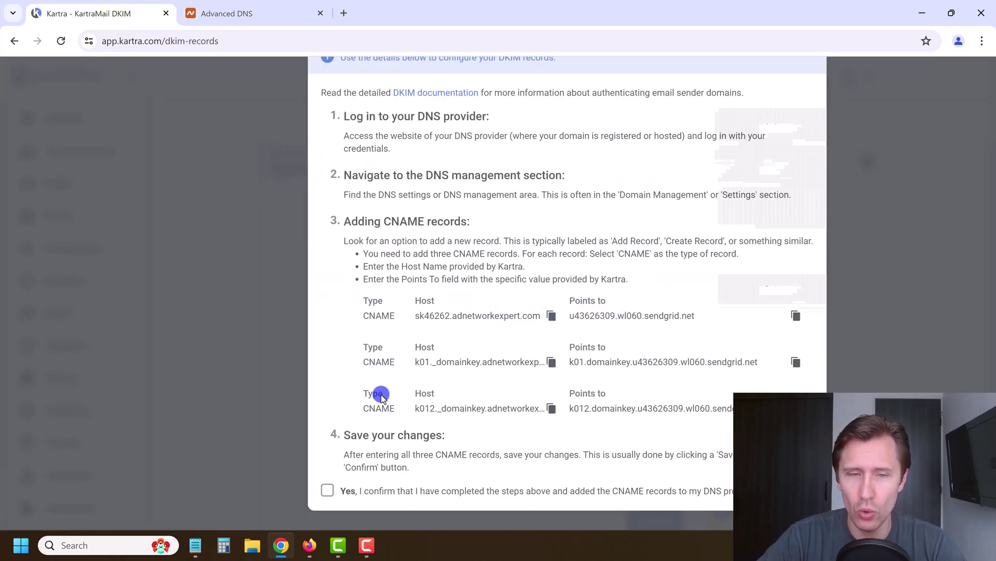
click(327, 490)
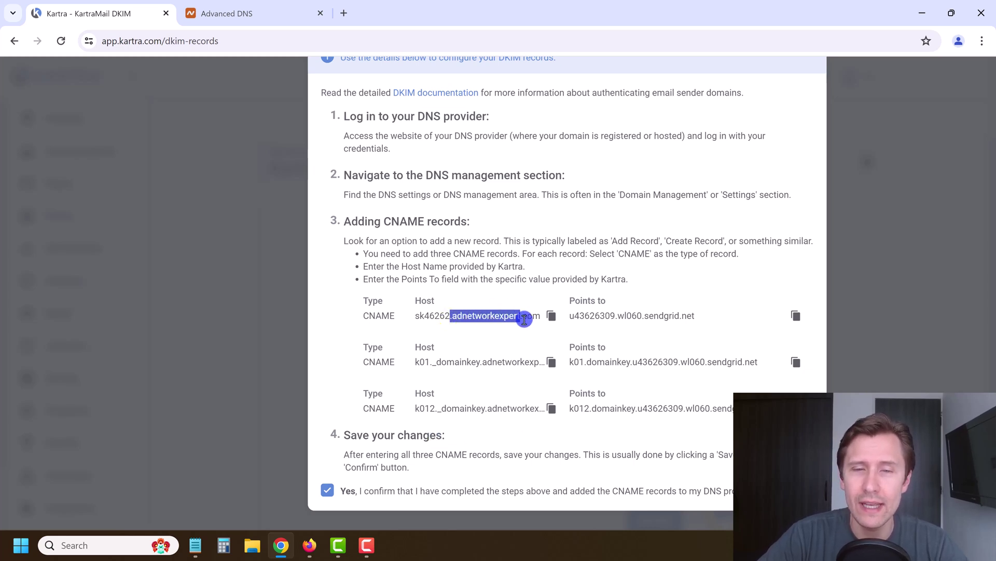
click(450, 317)
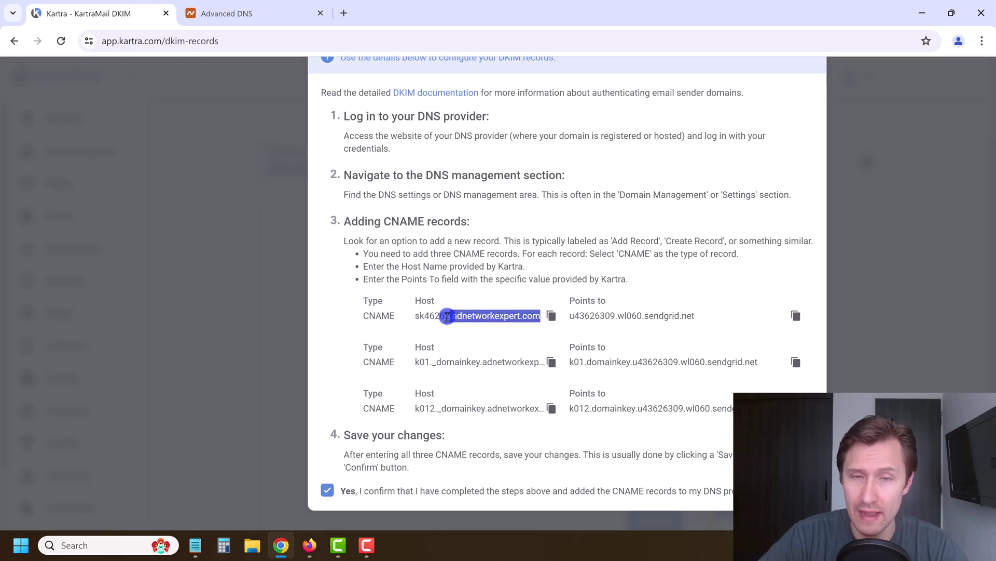
scroll(633, 213, up, 2)
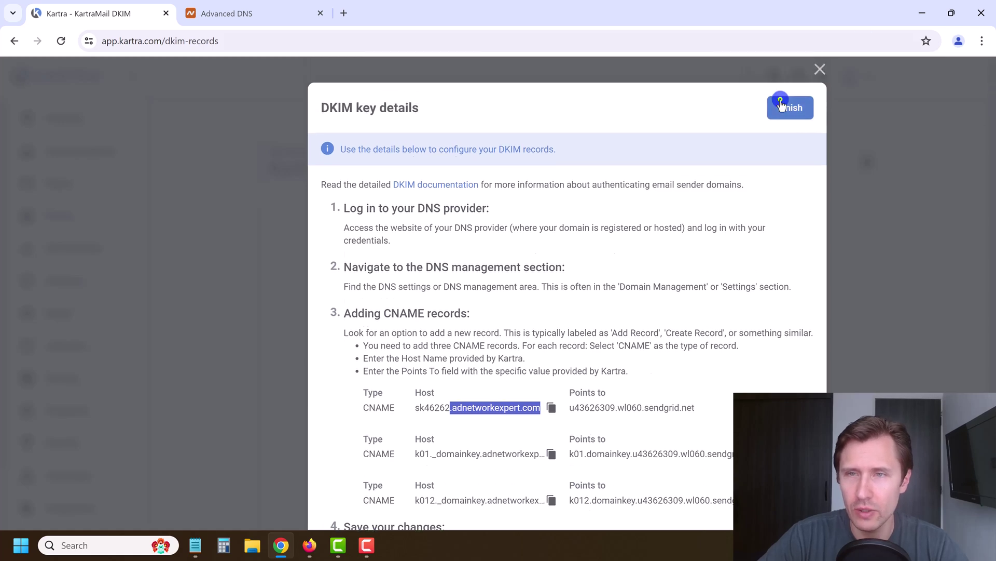
Close the DKIM details and confirm adnetworkexpert.com shows Connected with a green check mark
click(781, 104)
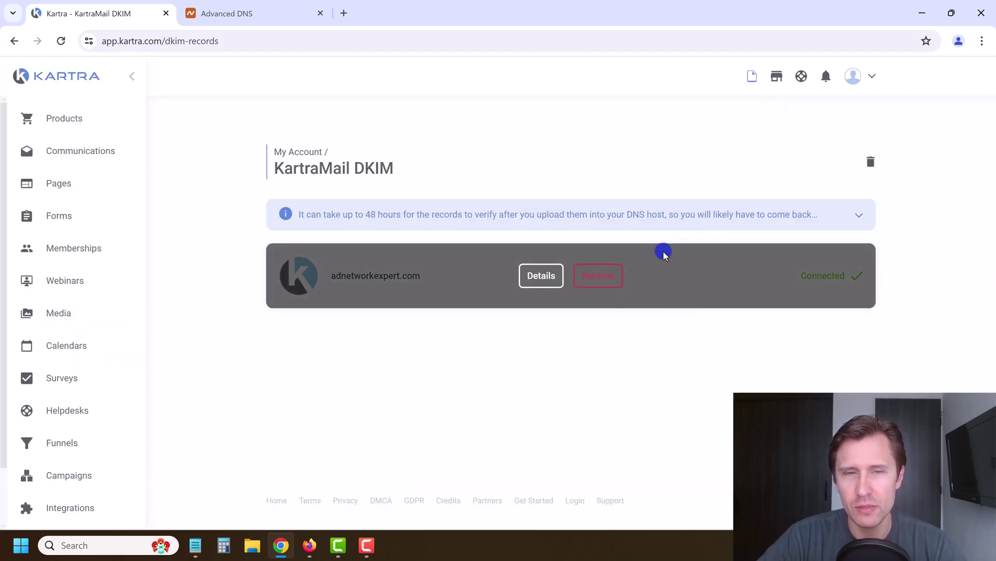
mouse_move(458, 267)
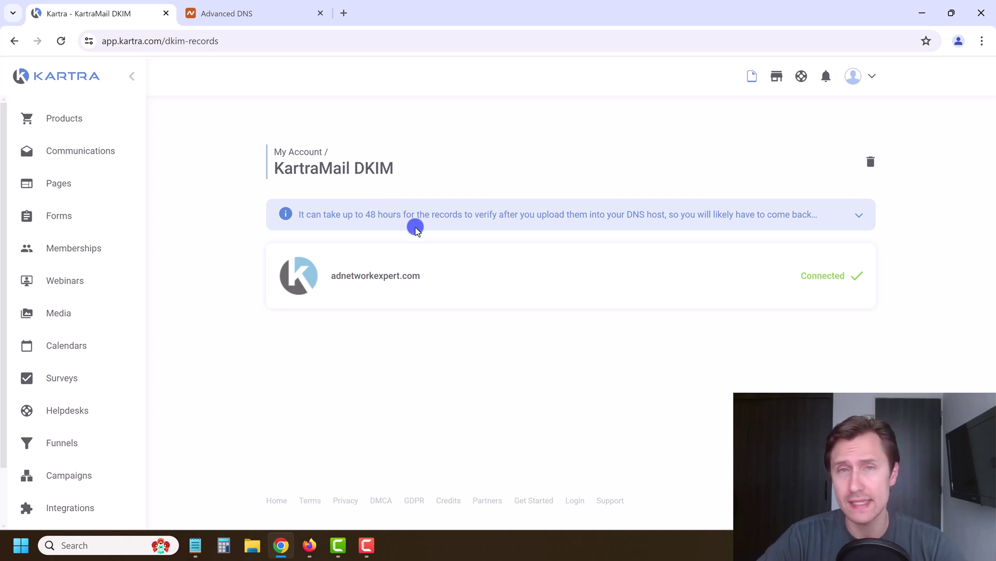
mouse_move(569, 262)
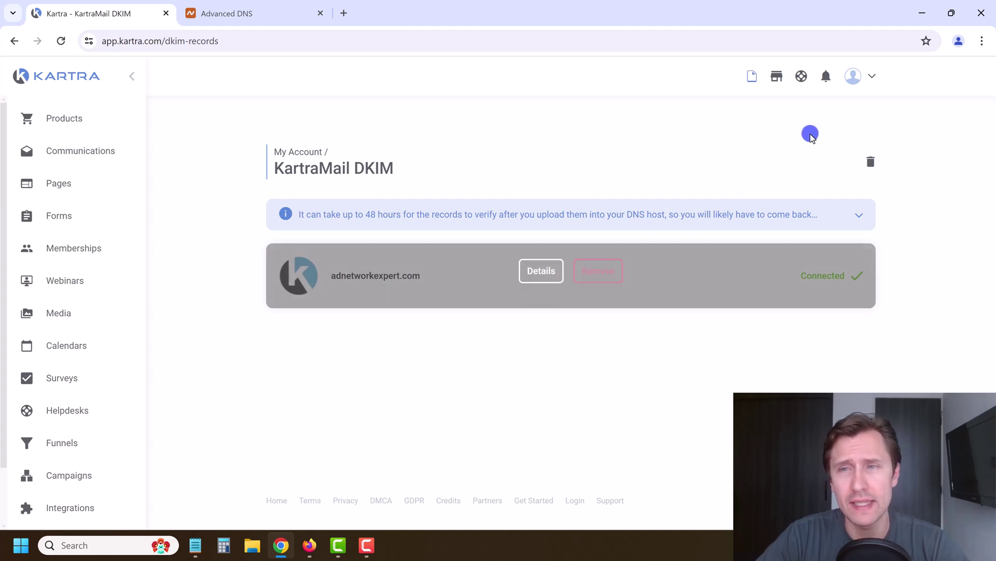
Search the Kartranaut Learning Center for 'dmarc' and expand KartraMail to reveal Create DMARC record
click(803, 77)
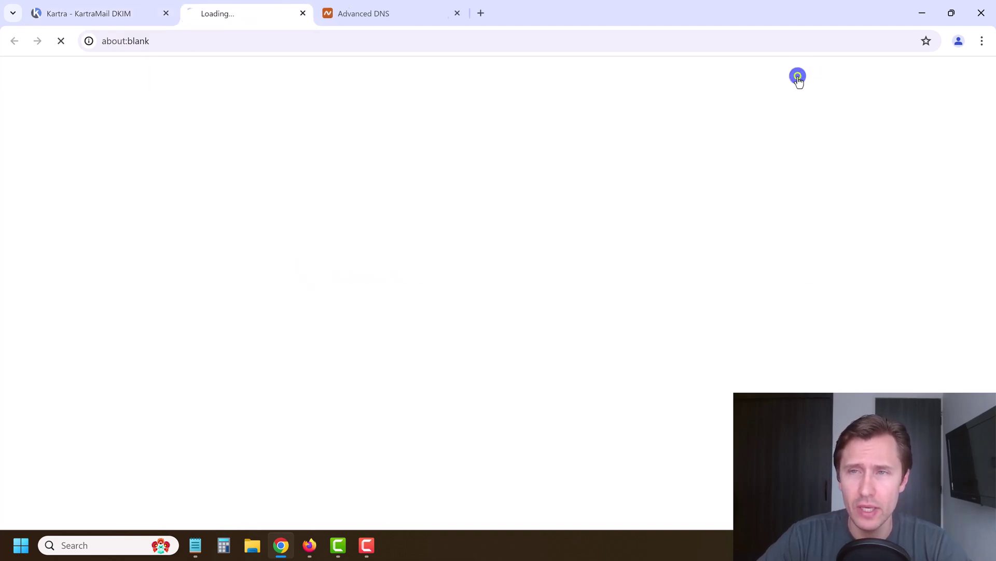
scroll(494, 285, down, 2)
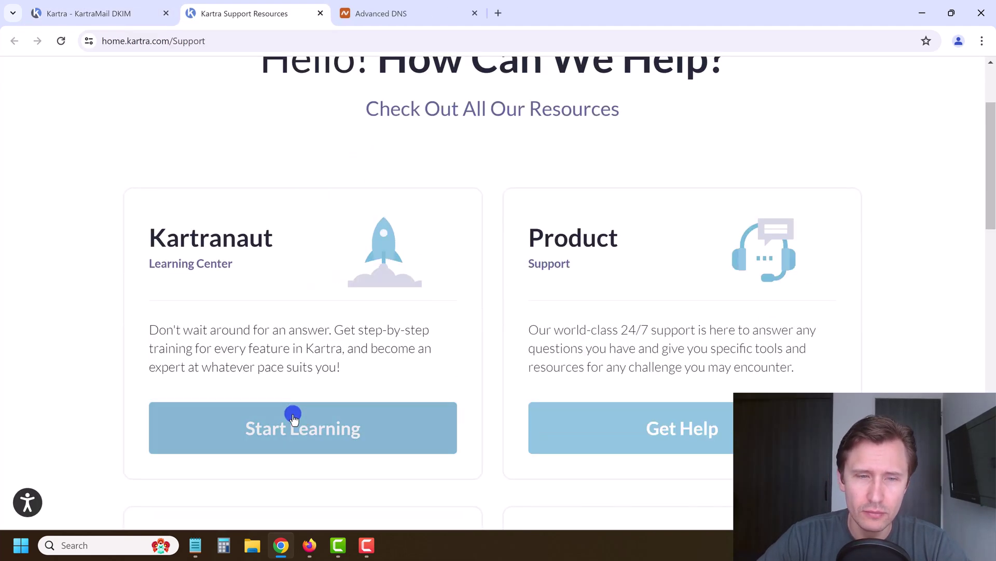
click(292, 415)
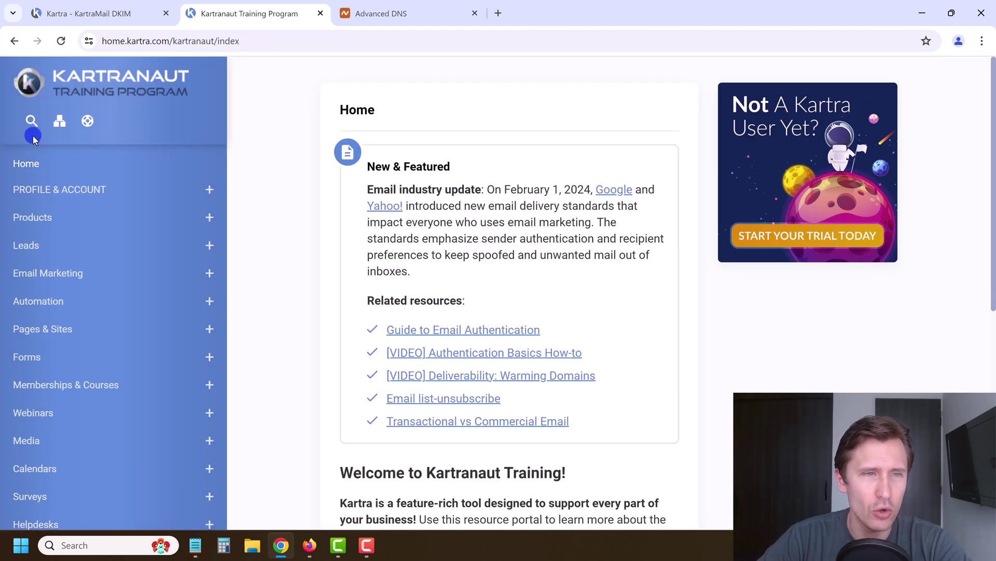
click(38, 126)
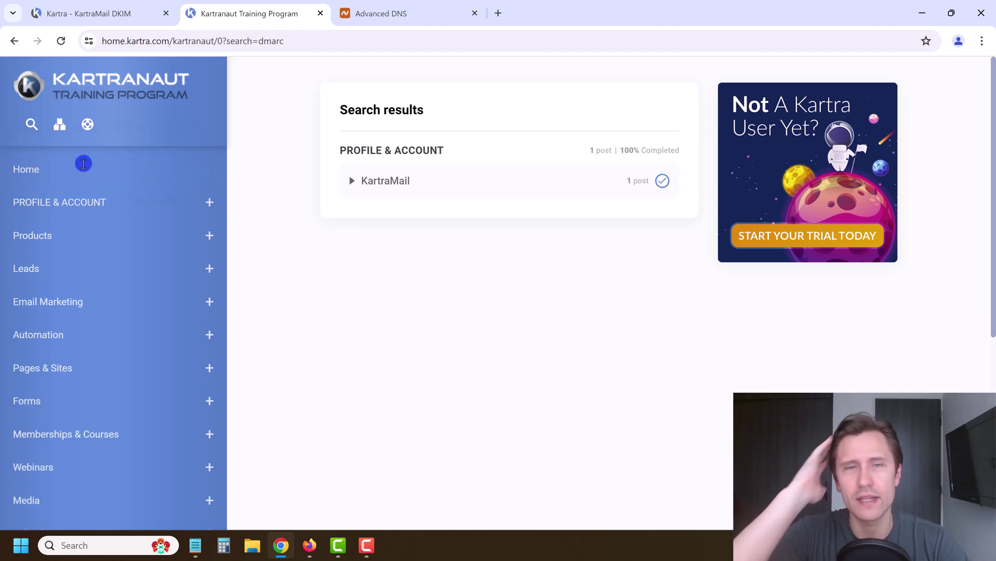
click(375, 186)
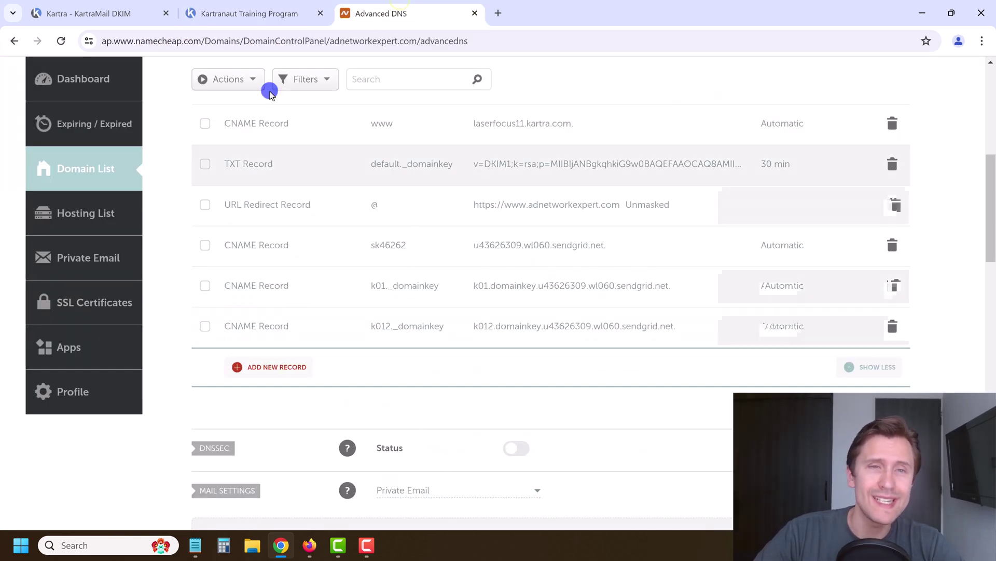
Read through the Create DMARC record article's setup steps
click(236, 4)
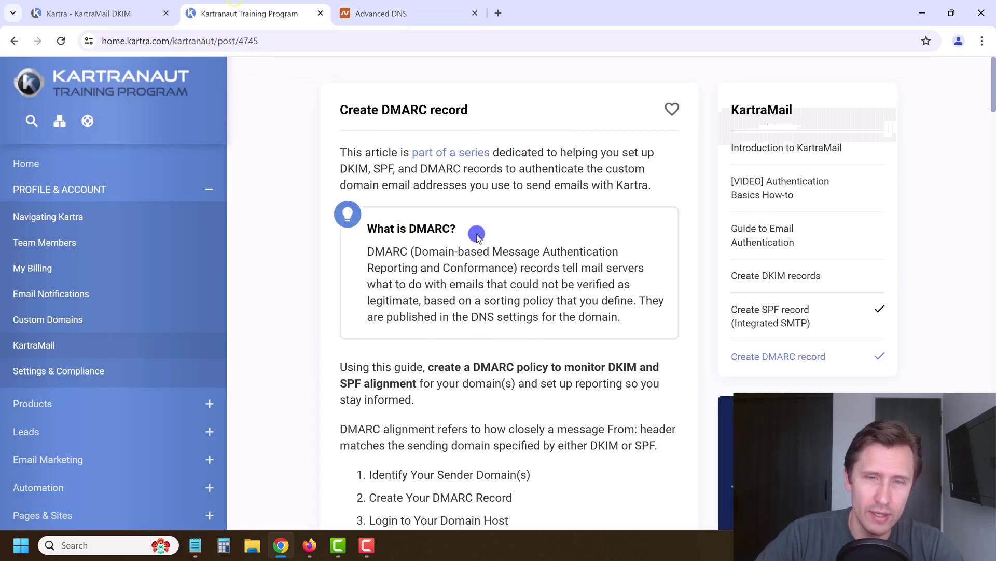
scroll(477, 236, down, 15)
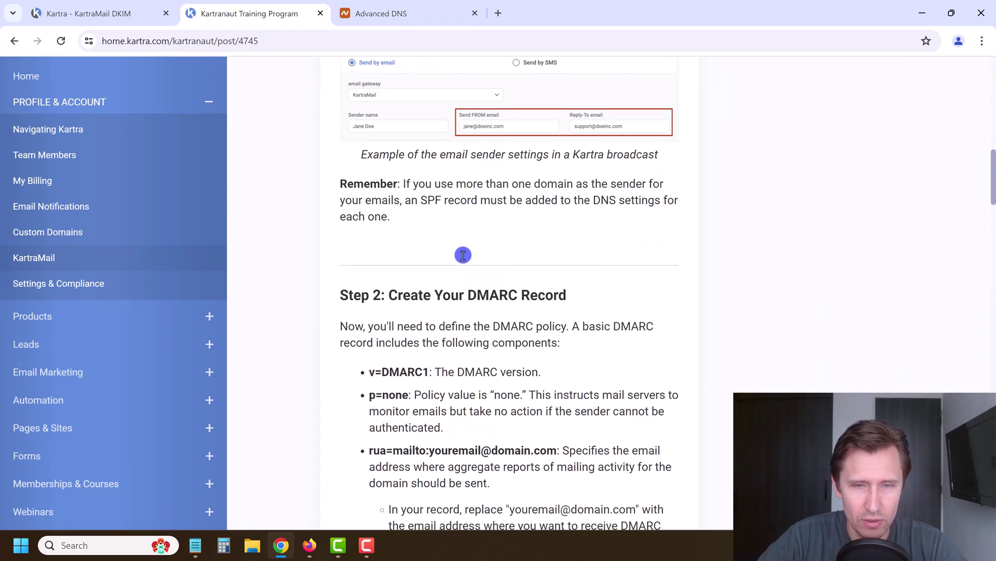
scroll(461, 255, down, 6)
scroll(461, 252, up, 2)
scroll(455, 255, down, 5)
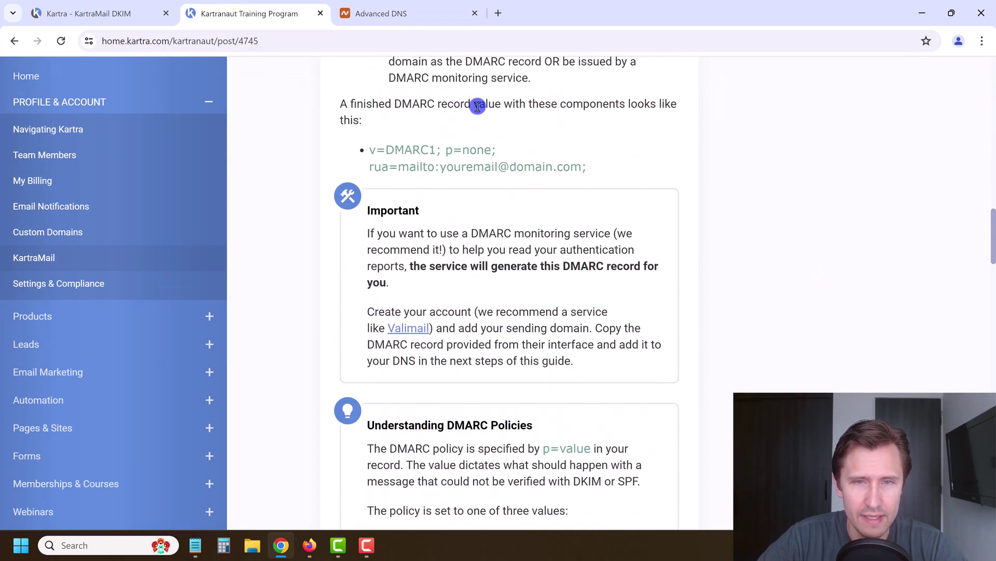
scroll(450, 168, down, 20)
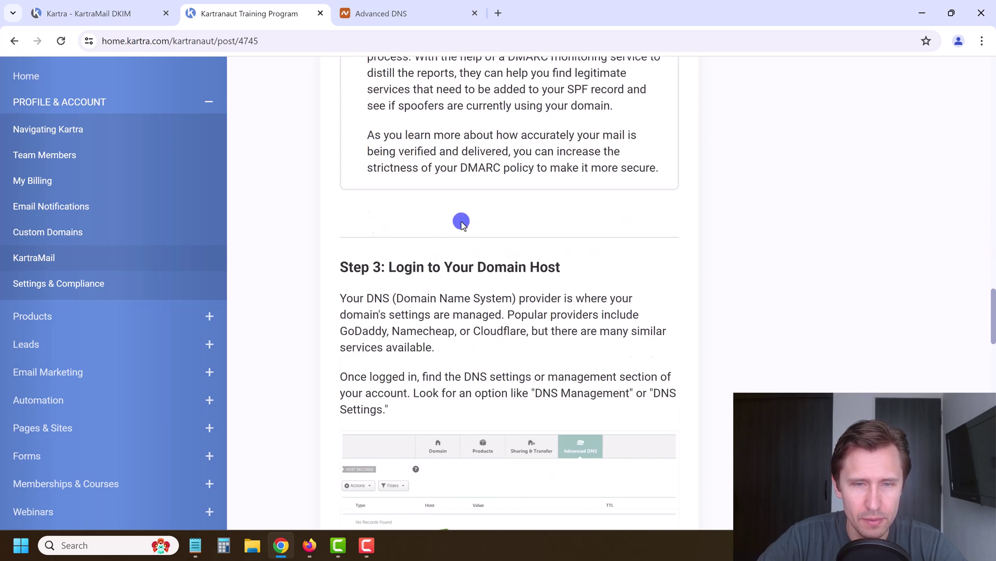
scroll(452, 257, down, 9)
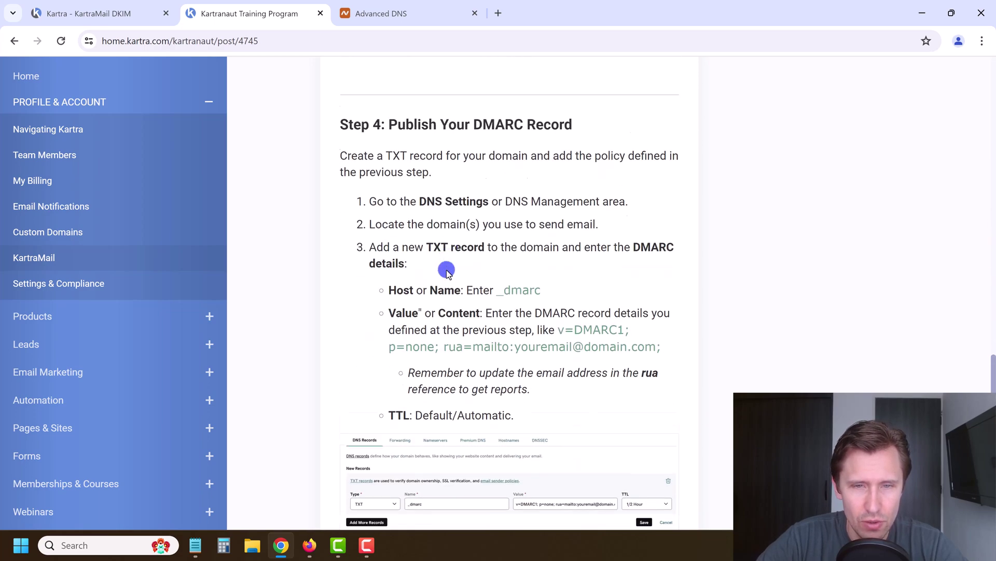
scroll(418, 369, down, 11)
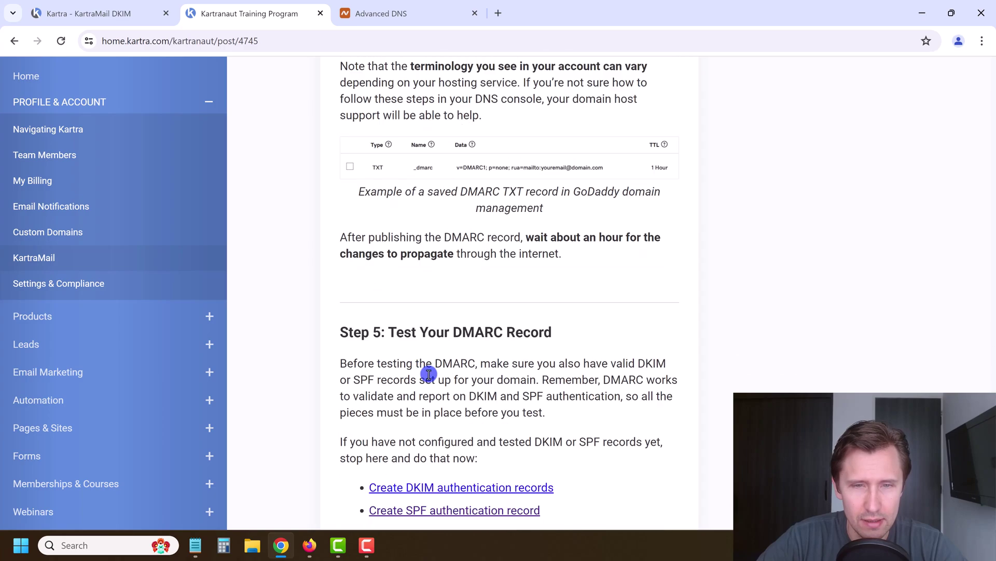
scroll(437, 374, down, 4)
scroll(436, 369, up, 17)
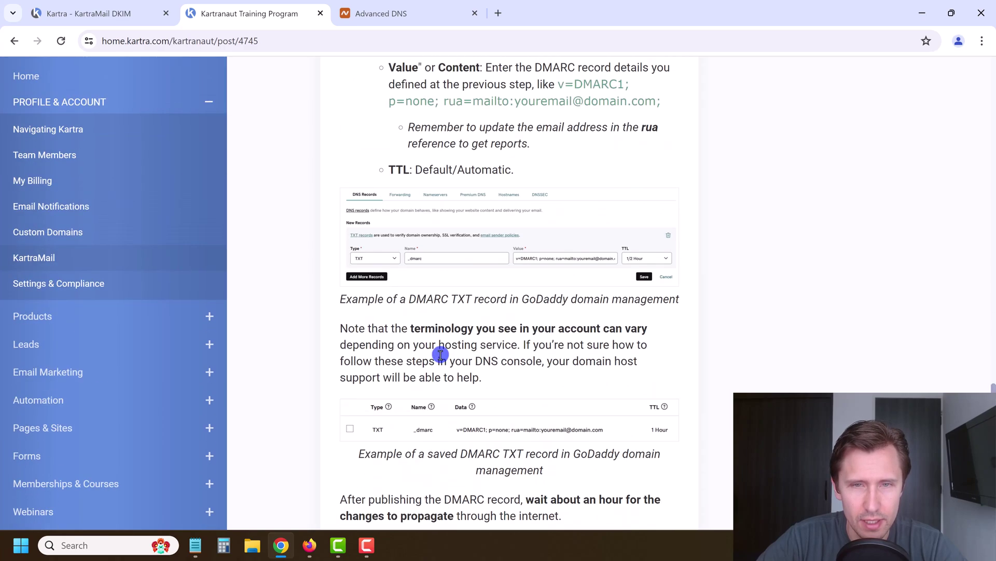
scroll(442, 344, up, 1)
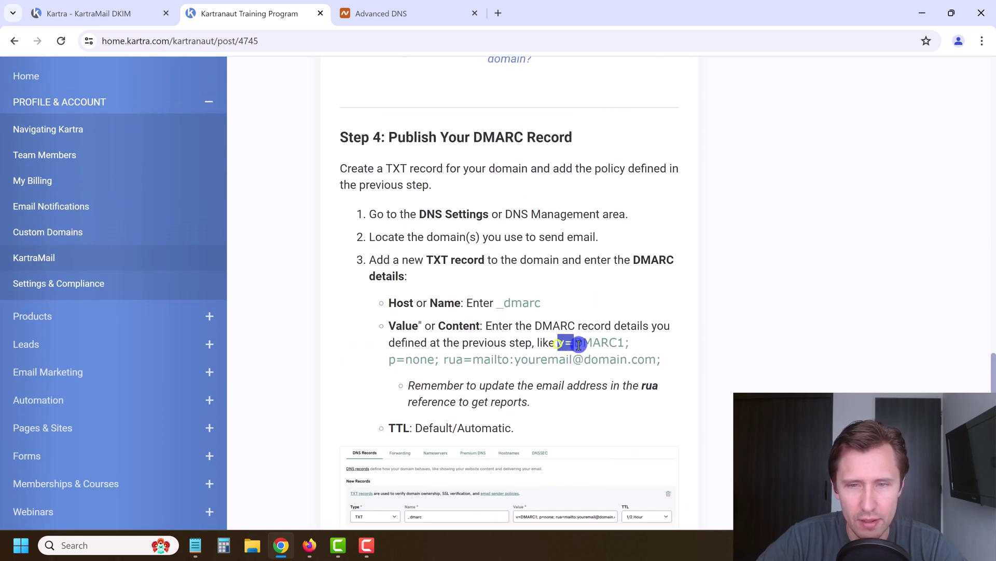
Select the '_dmarc' host name given in Step 4 of the article
drag(579, 345, 658, 386)
click(595, 359)
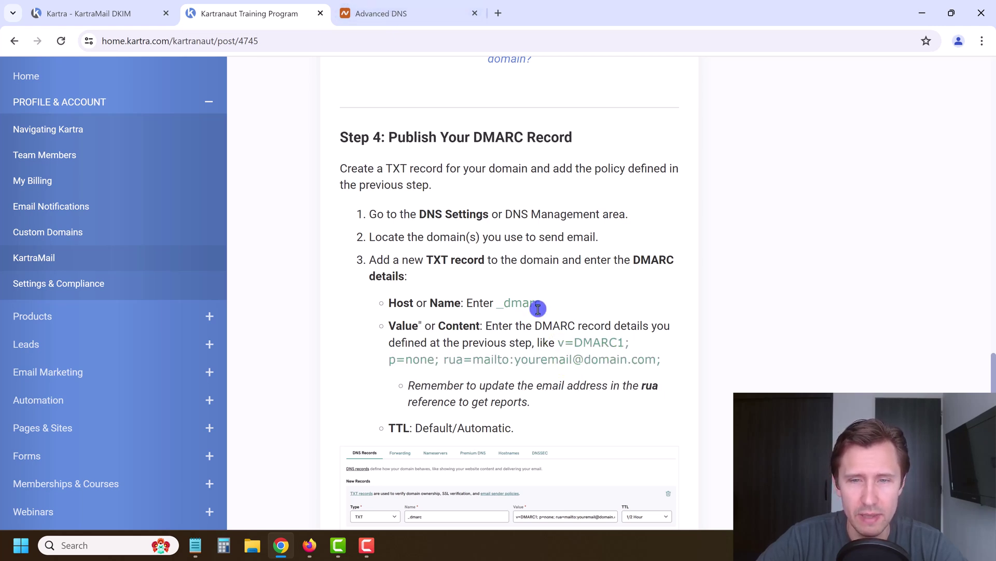
drag(544, 306, 502, 308)
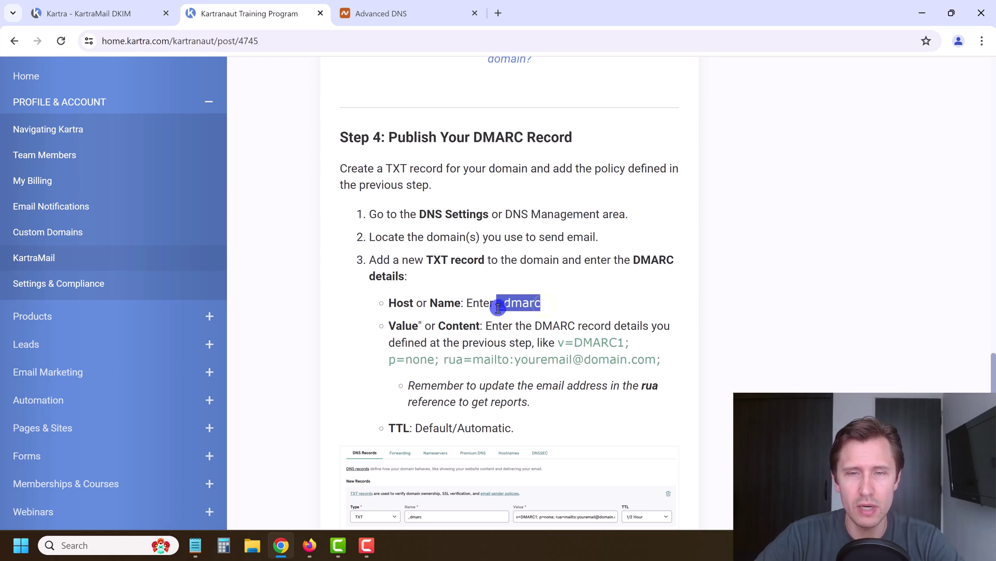
Add a new TXT Record row in Namecheap's Advanced DNS for the _dmarc host
click(413, 13)
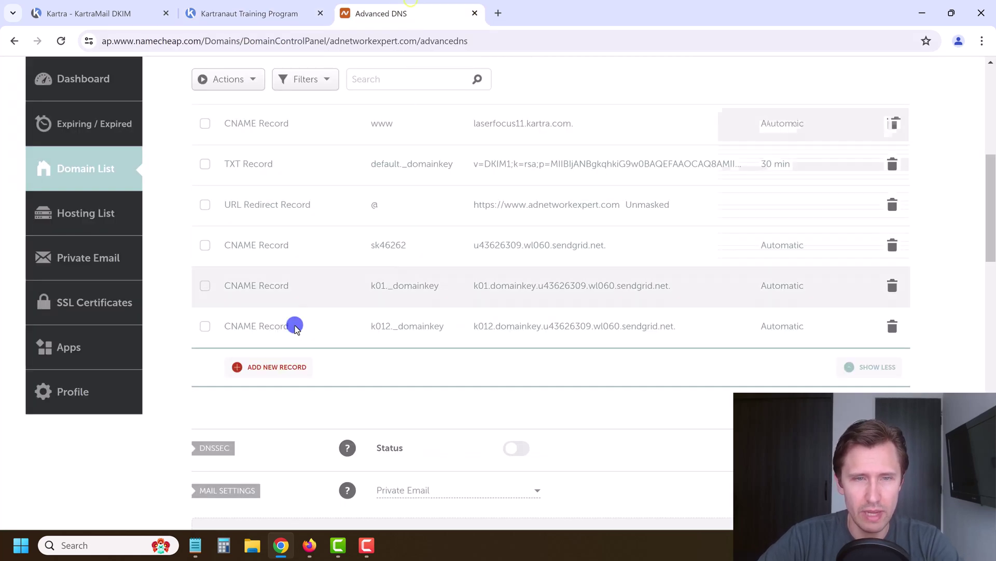
click(278, 363)
scroll(278, 366, down, 3)
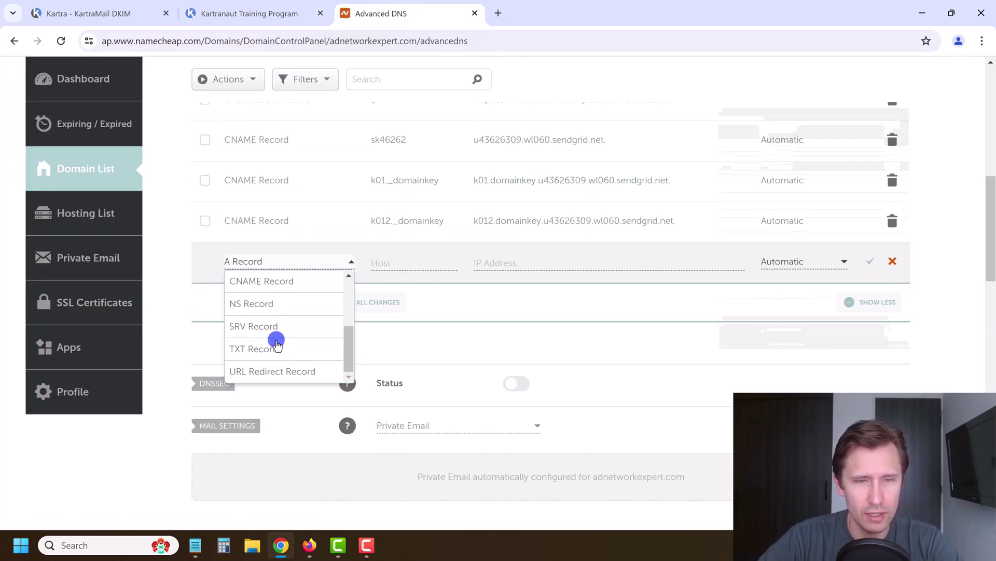
click(256, 343)
click(394, 258)
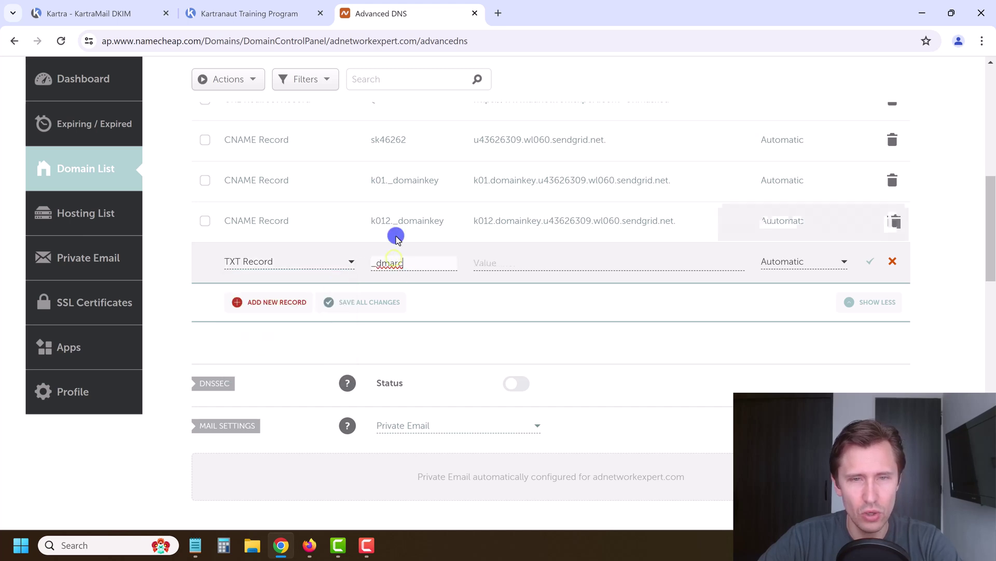
Copy the example 'v=DMARC1; p=none' value from the article into the TXT record's value
click(251, 10)
click(482, 325)
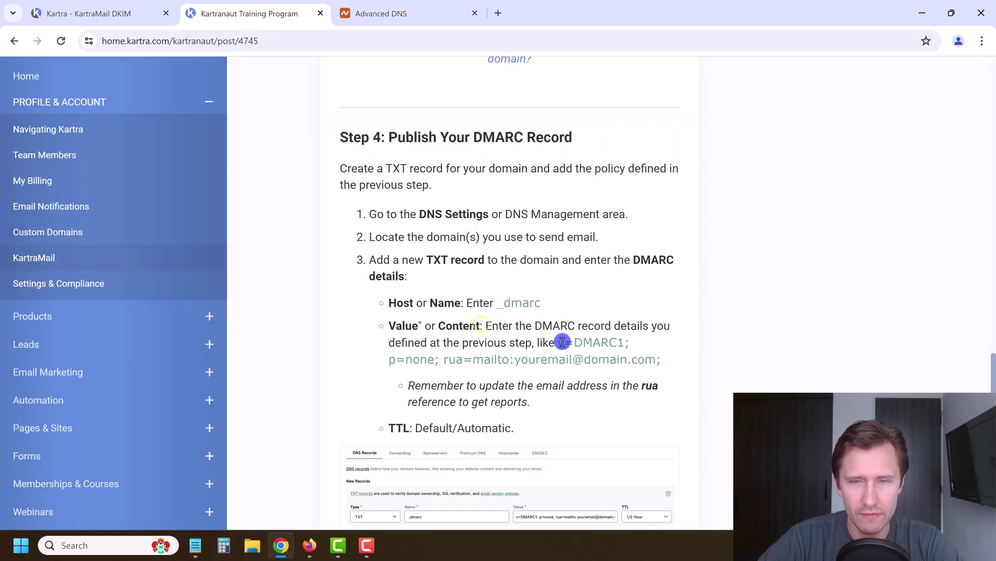
drag(558, 343, 674, 366)
key(ctrl+c)
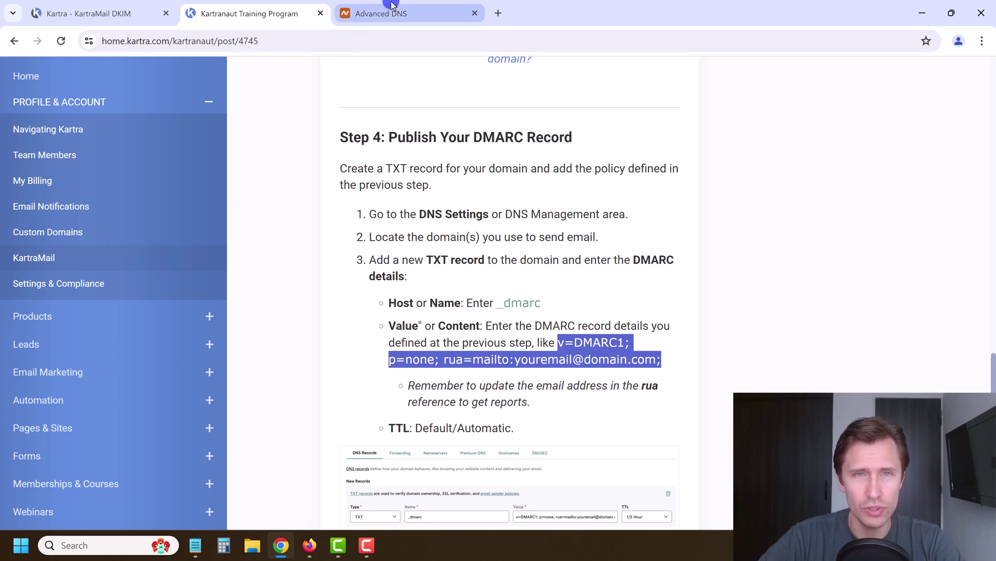
click(381, 13)
click(489, 262)
key(ctrl+v)
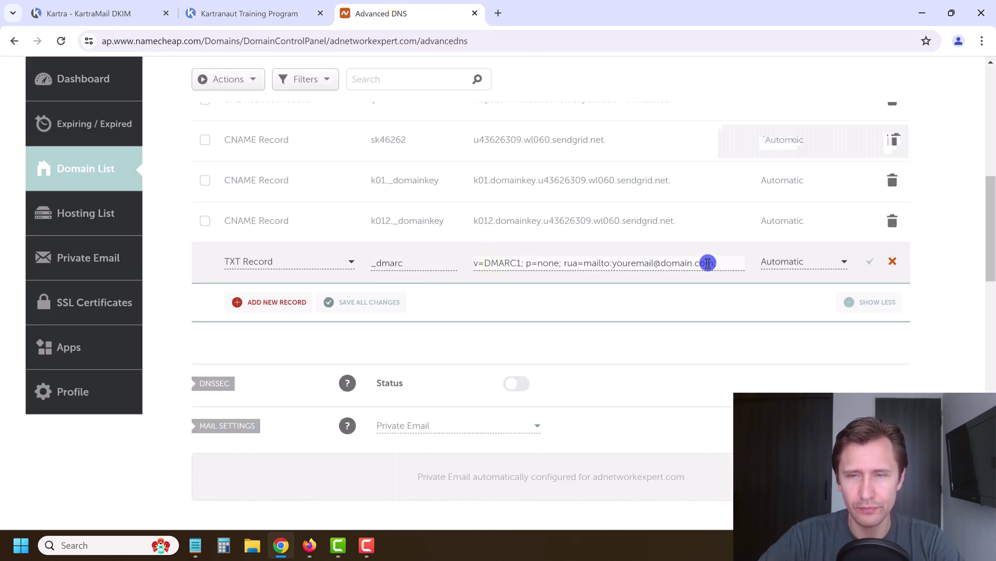
Replace the placeholder report address with the domain's own mailbox and save the _dmarc record
drag(701, 263, 613, 263)
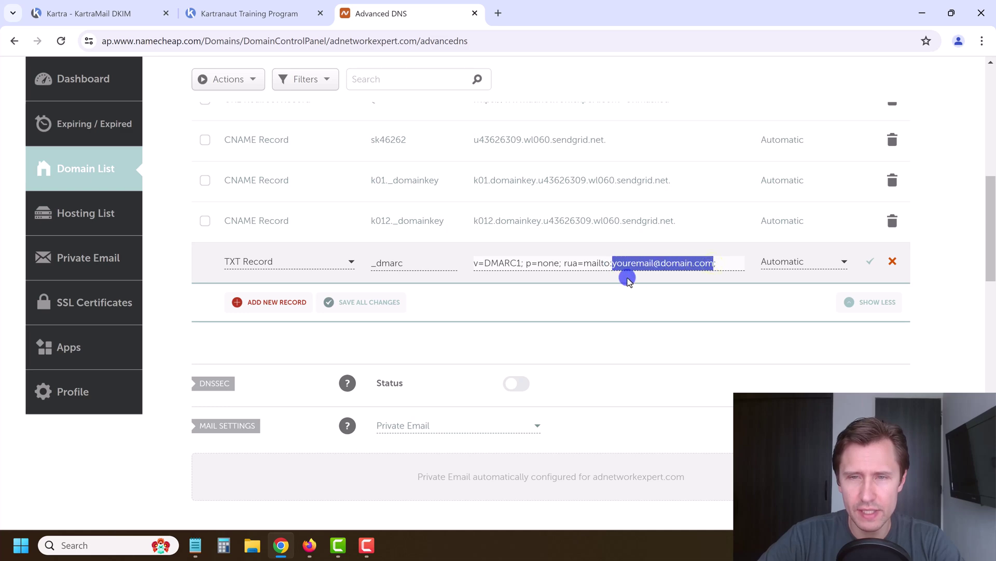
key(BackSpace)
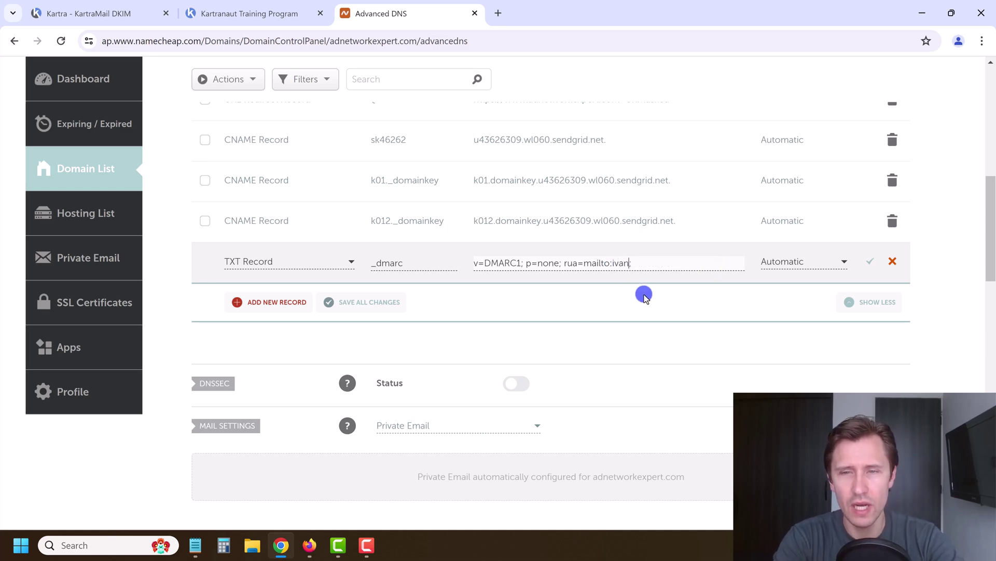
scroll(645, 296, up, 5)
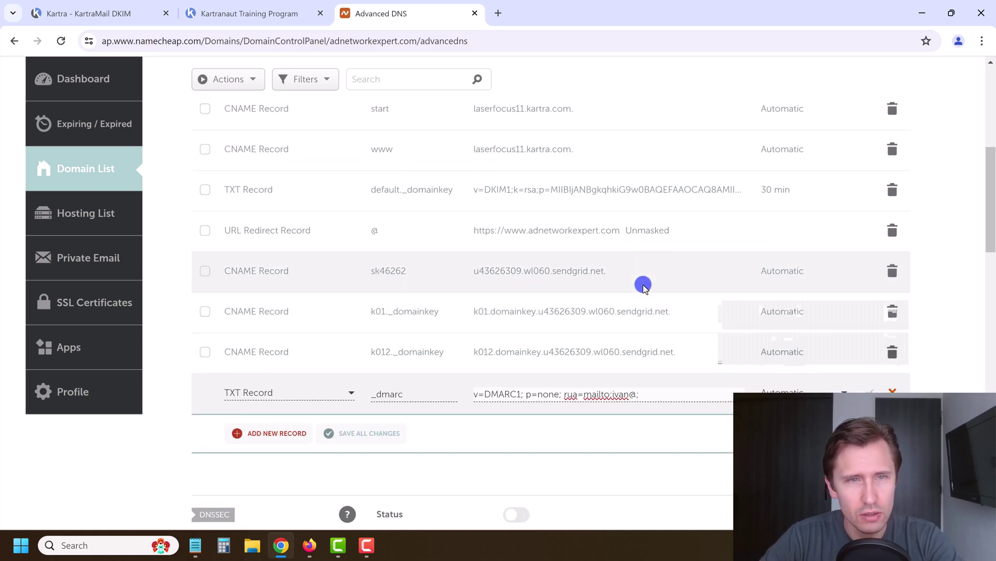
scroll(644, 288, down, 6)
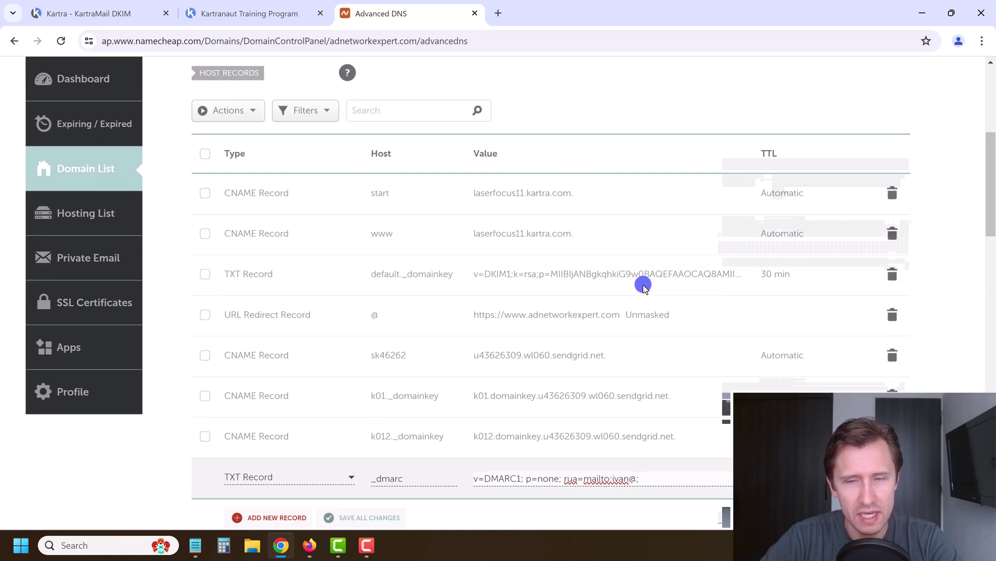
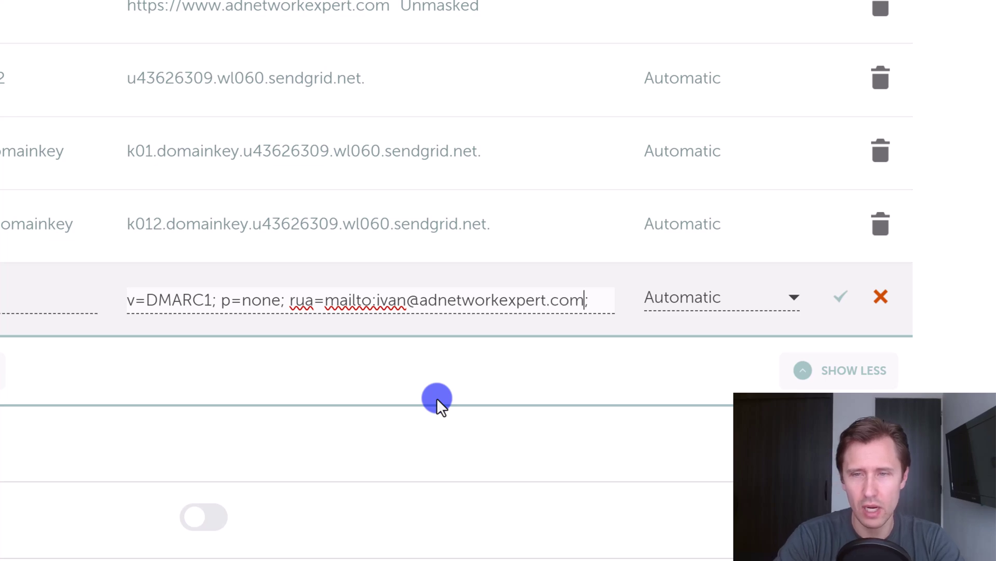
click(842, 298)
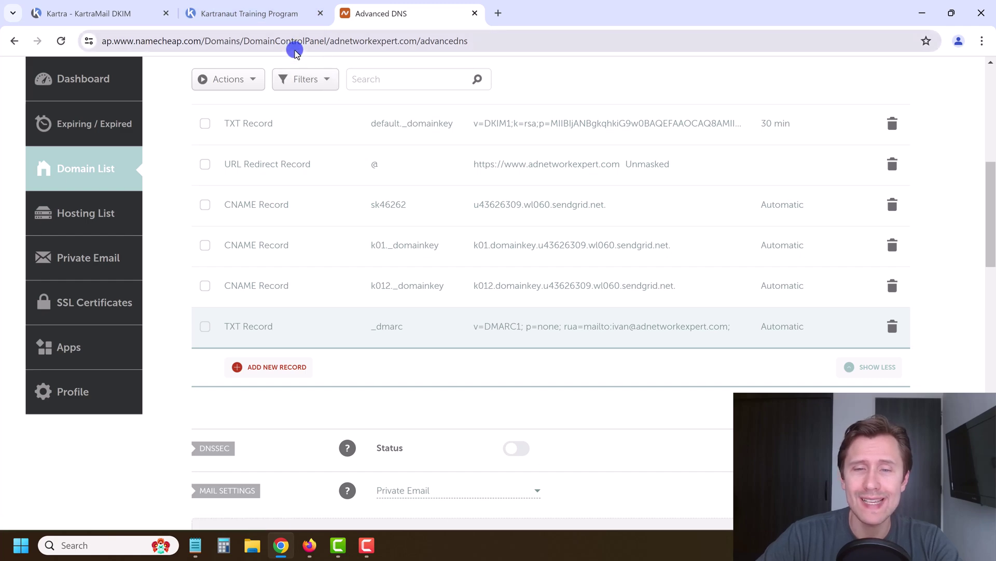
Open the MxToolbox DMARC Check Tool from the guide's link in a new tab
click(243, 13)
scroll(446, 361, down, 10)
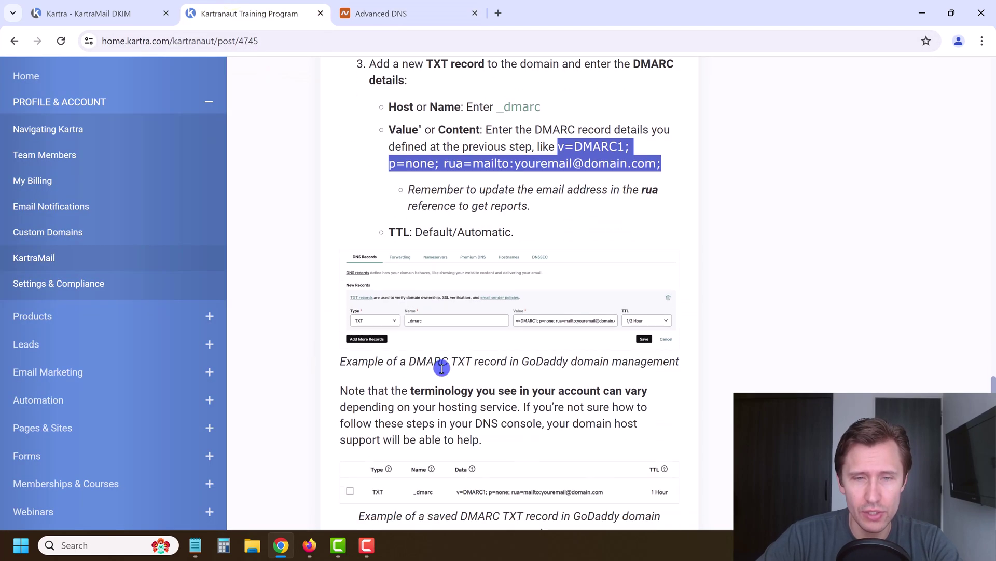
scroll(436, 348, down, 2)
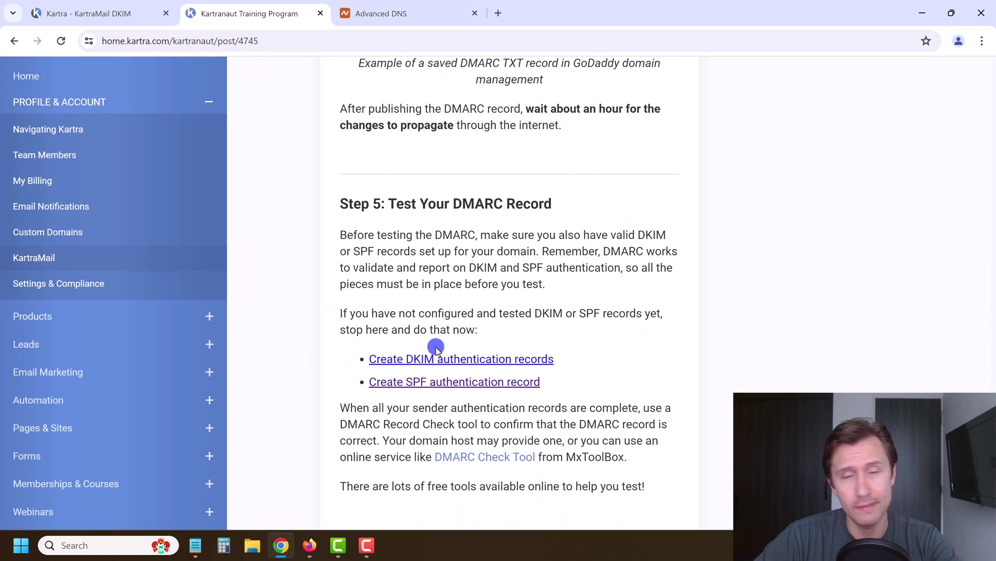
scroll(436, 349, down, 3)
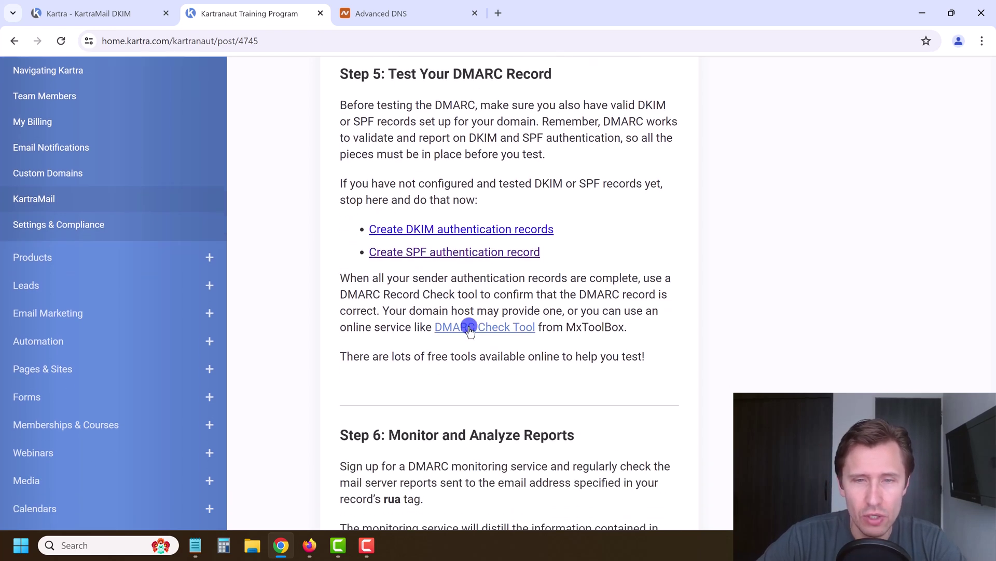
click(469, 328)
click(260, 12)
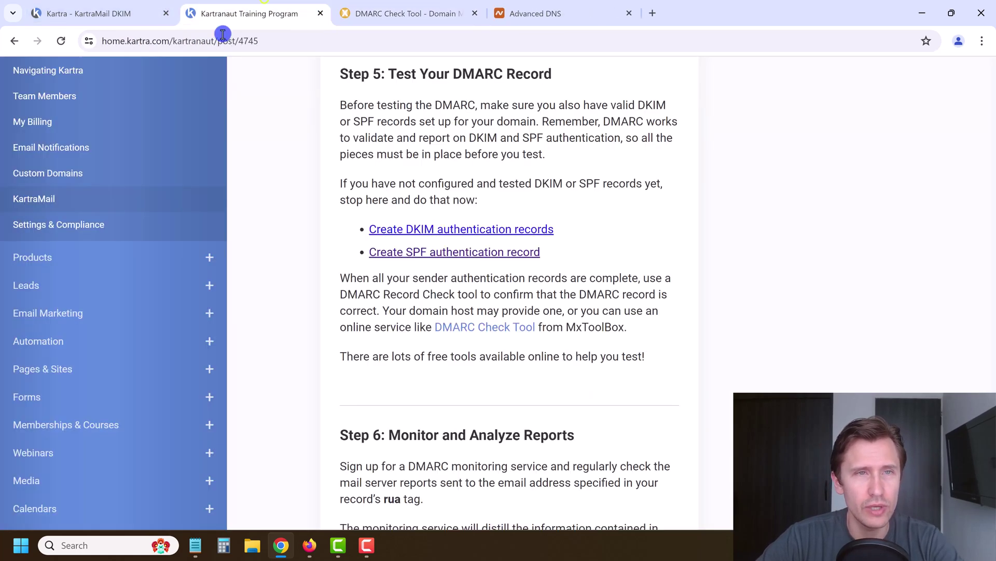
Copy adnetworkexpert.com from Namecheap and paste it into the DMARC Check Tool's Domain Name box
click(535, 13)
scroll(324, 157, up, 2)
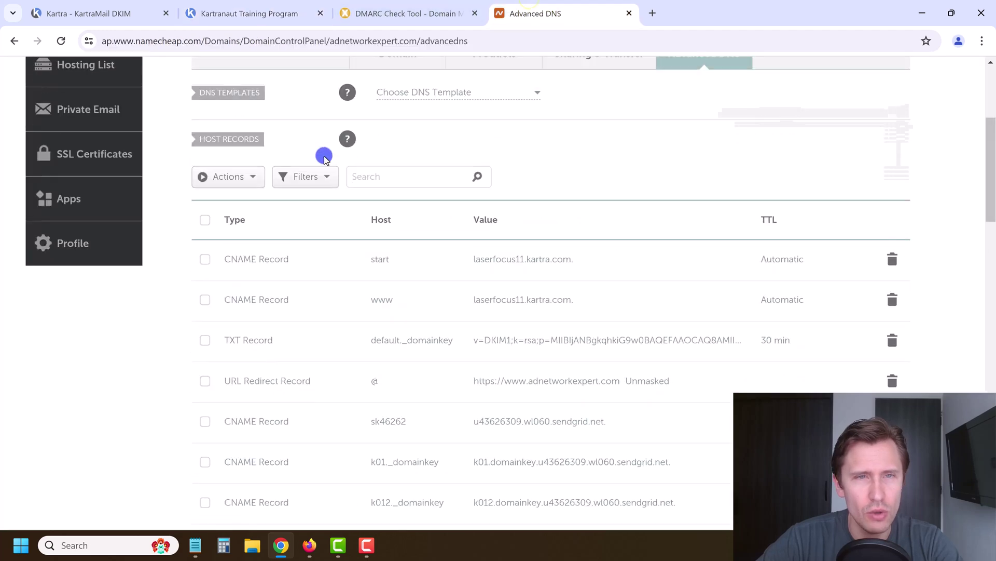
scroll(325, 157, up, 5)
triple_click(374, 220)
mouse_move(336, 99)
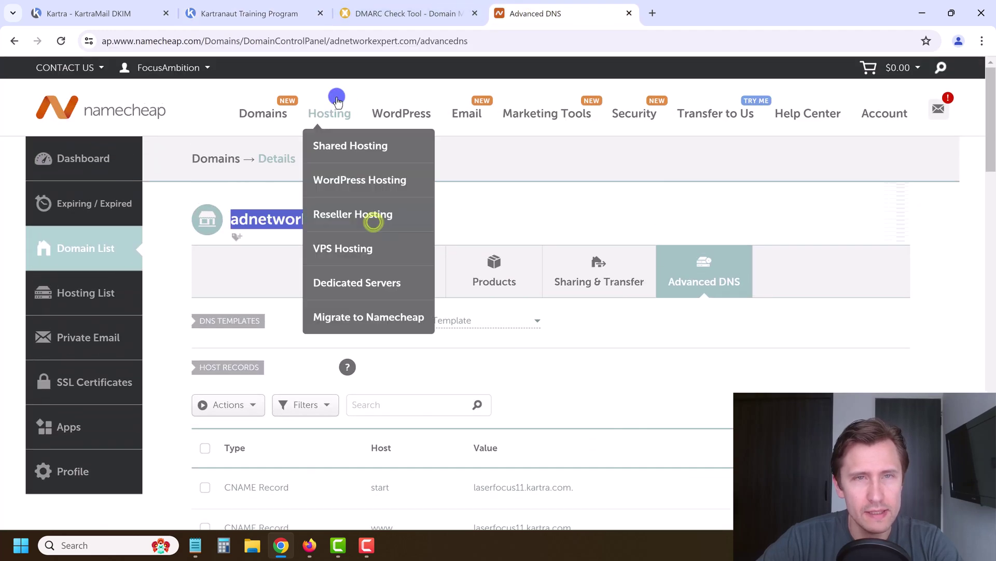
key(ctrl+c)
key(ctrl+shift+Tab)
key(ctrl+shift+Tab)
key(ctrl+Tab)
key(ctrl+v)
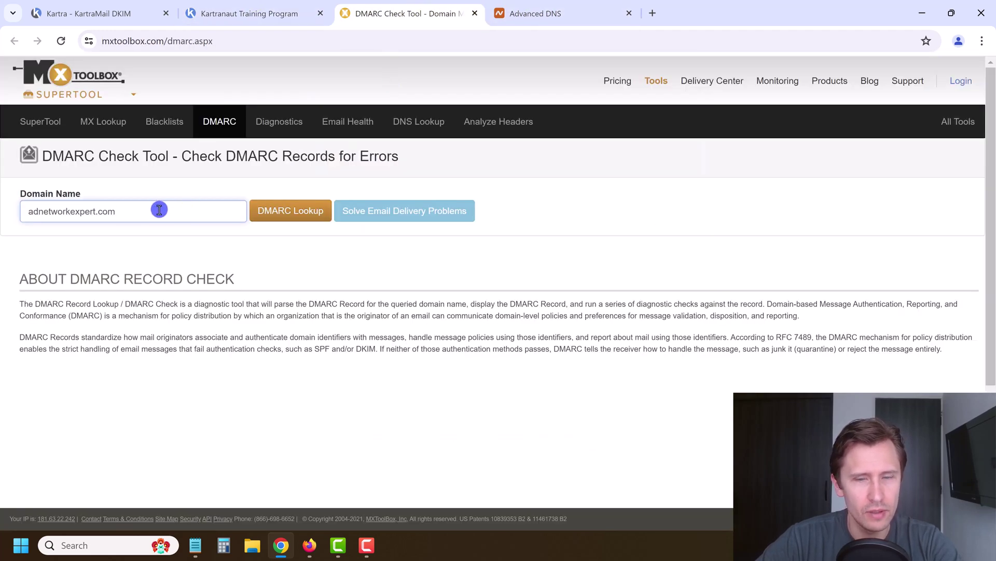
Run a DMARC Lookup on the domain, then test the fake domain aasdfasdf.com for comparison
click(301, 221)
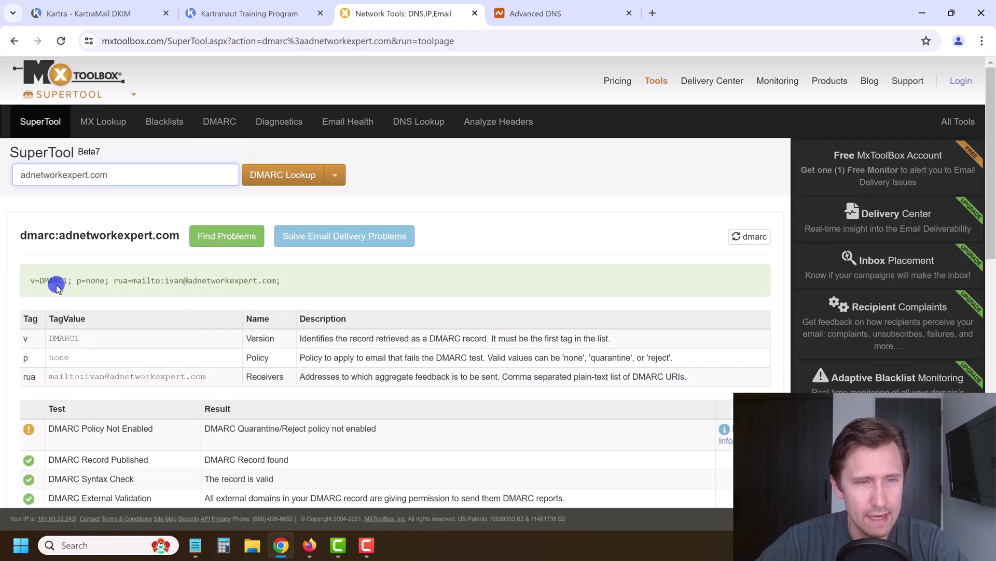
drag(50, 277, 159, 288)
click(249, 298)
scroll(211, 314, down, 1)
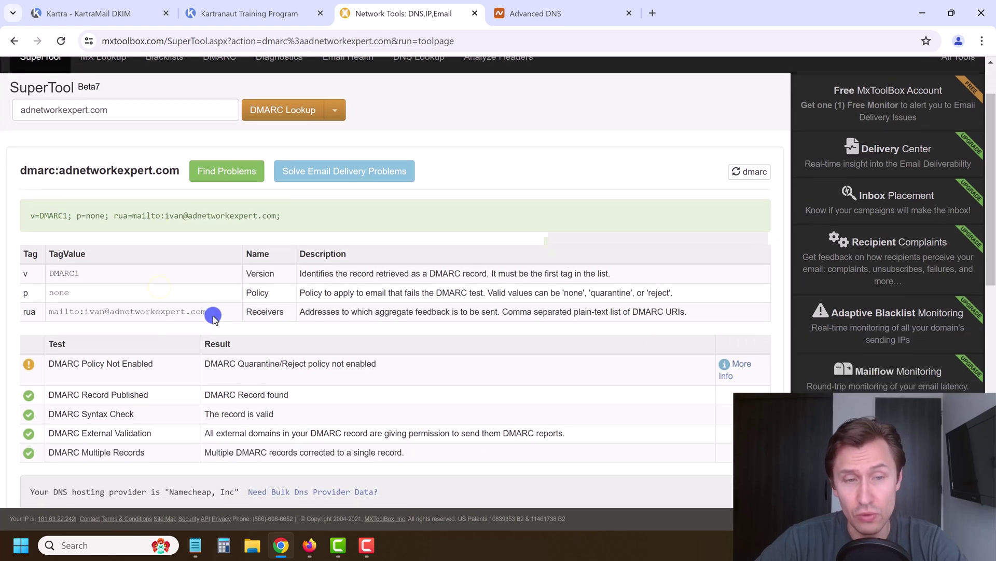
scroll(208, 314, up, 1)
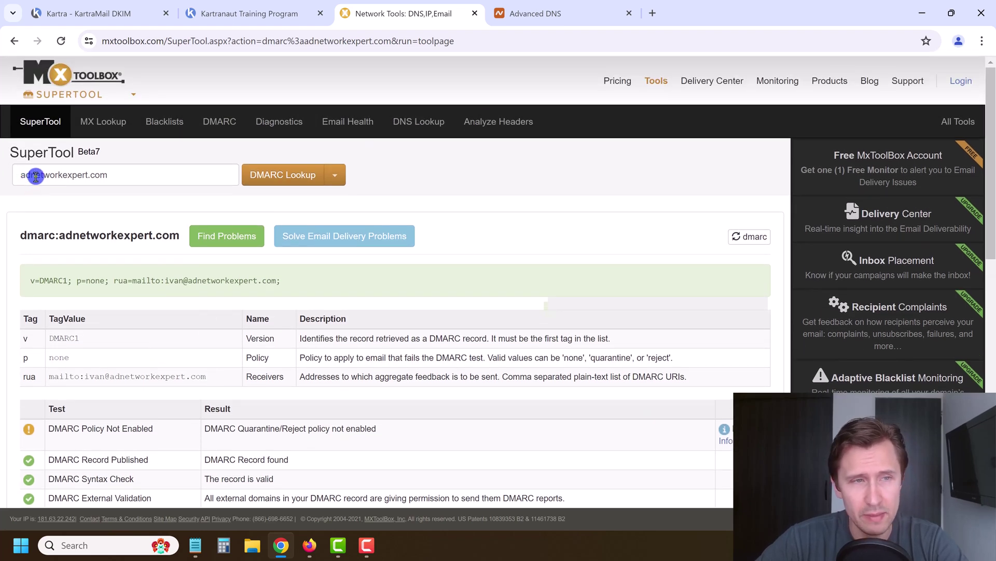
click(35, 176)
text(aasdfasdf.com)
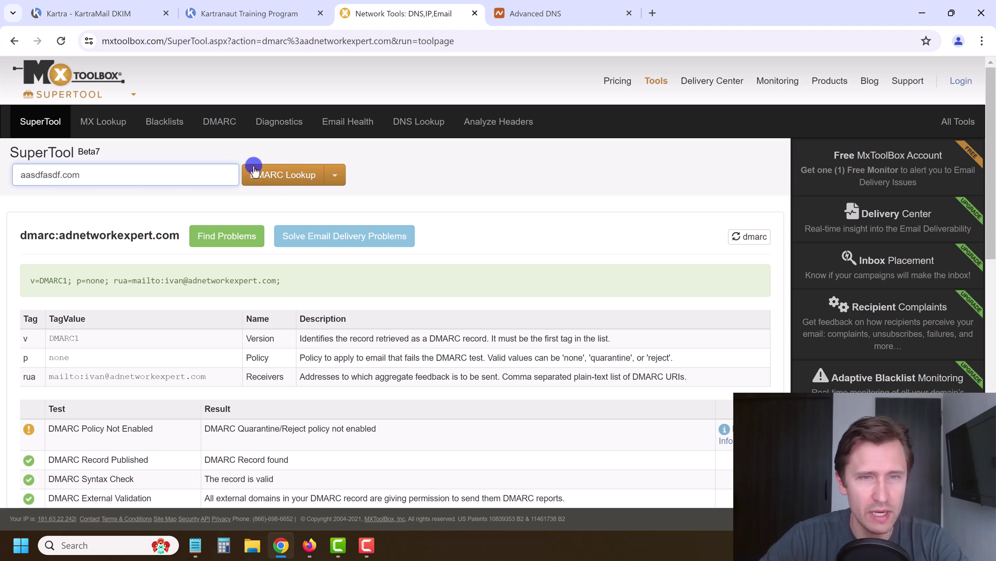
click(253, 171)
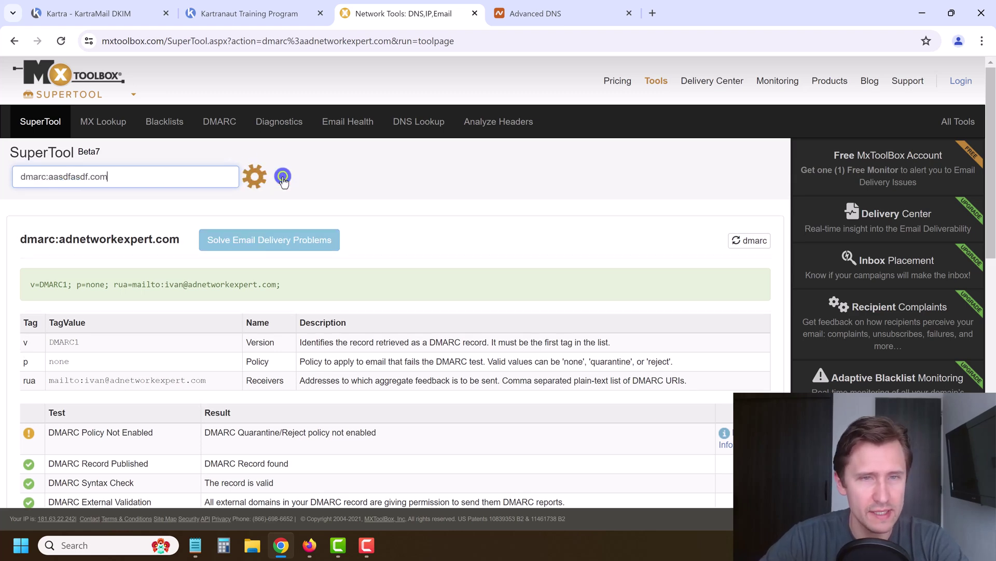
Re-run the DMARC Lookup for adnetworkexpert.com copied again from Namecheap
click(258, 9)
click(506, 9)
key(ctrl+c)
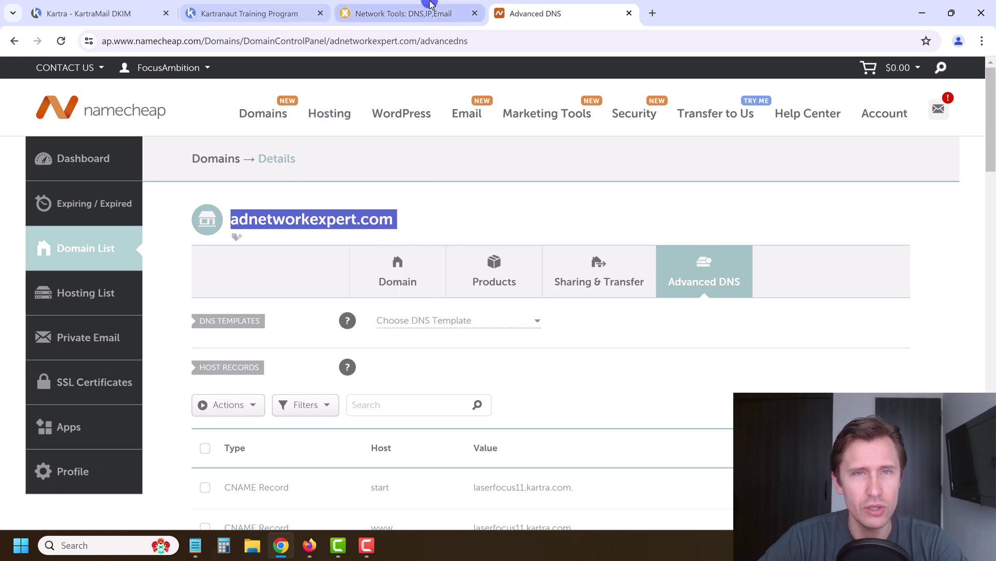
click(397, 13)
drag(114, 177, 21, 175)
key(ctrl+v)
click(257, 174)
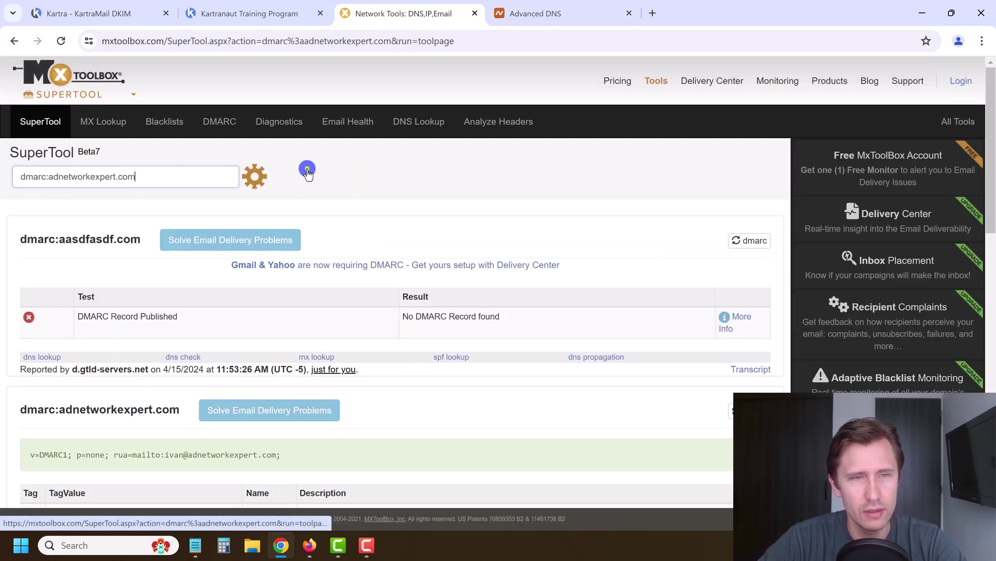
Review results: DMARC Record found and valid, with only a policy-not-enabled warning
scroll(223, 270, down, 5)
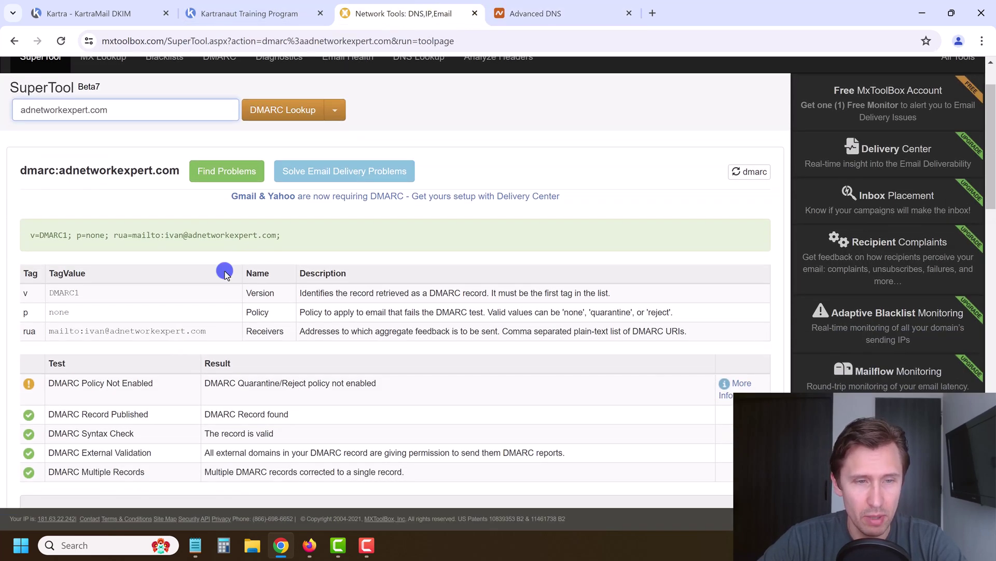
scroll(255, 301, up, 5)
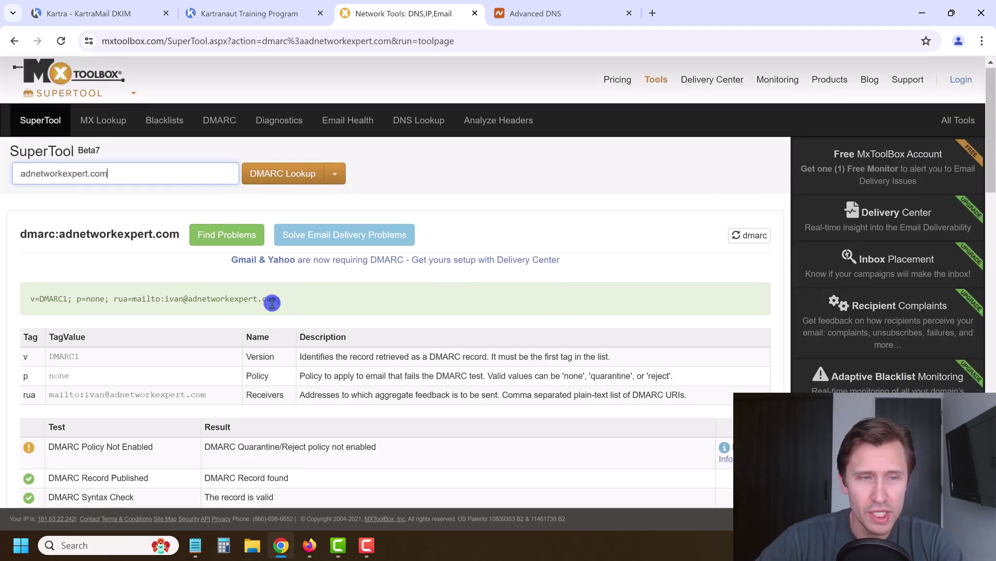
scroll(272, 303, down, 1)
scroll(278, 285, down, 1)
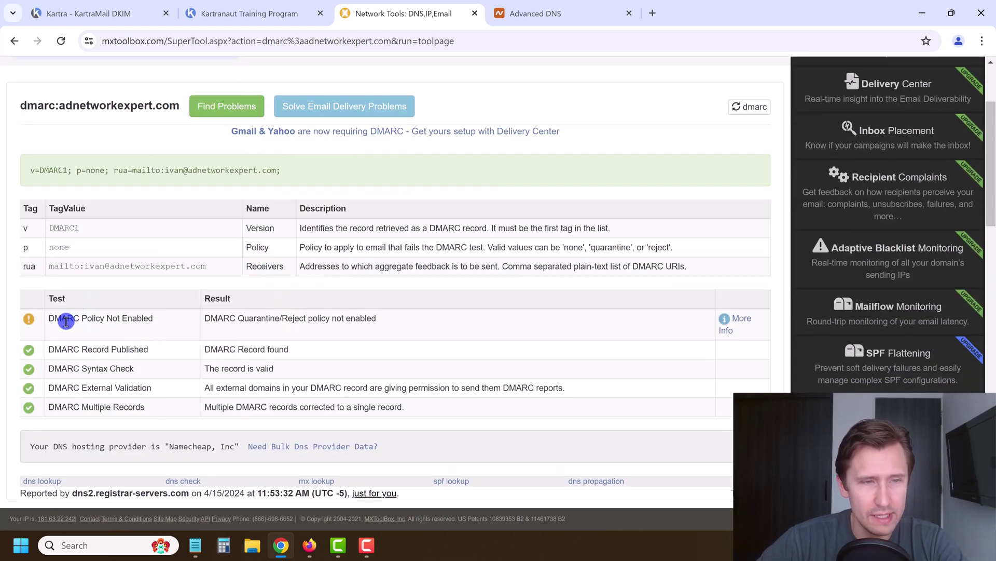
drag(67, 322, 390, 326)
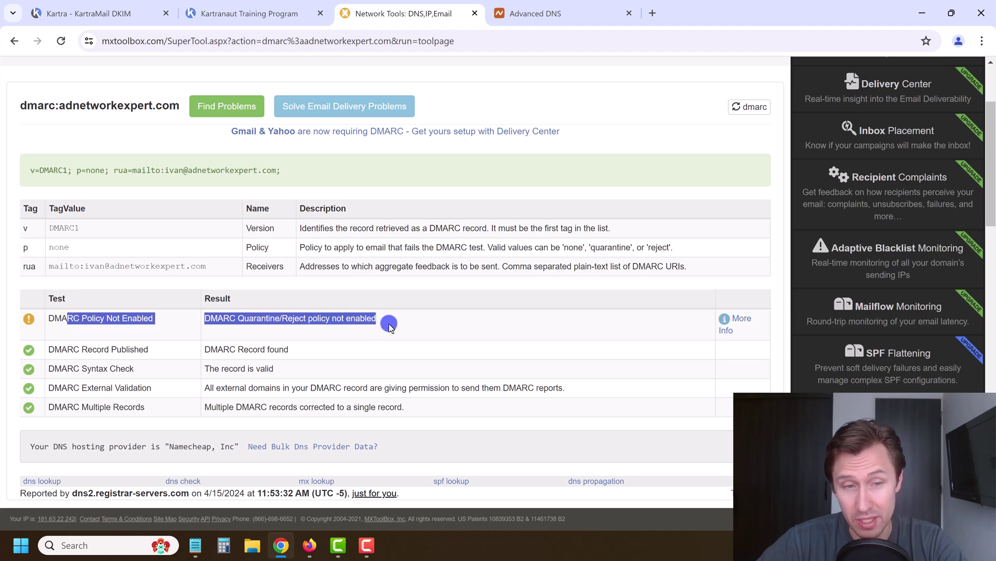
click(737, 318)
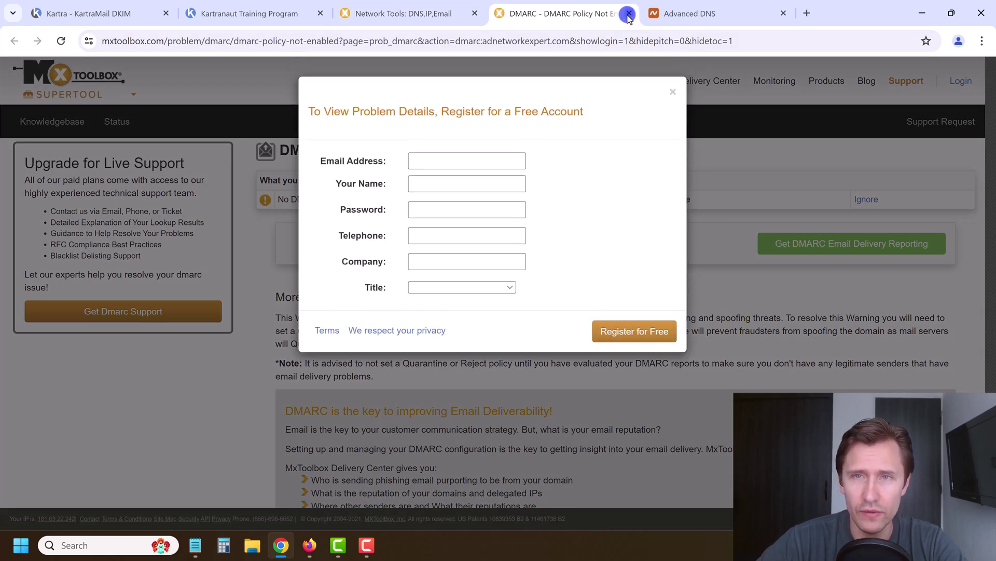
click(629, 14)
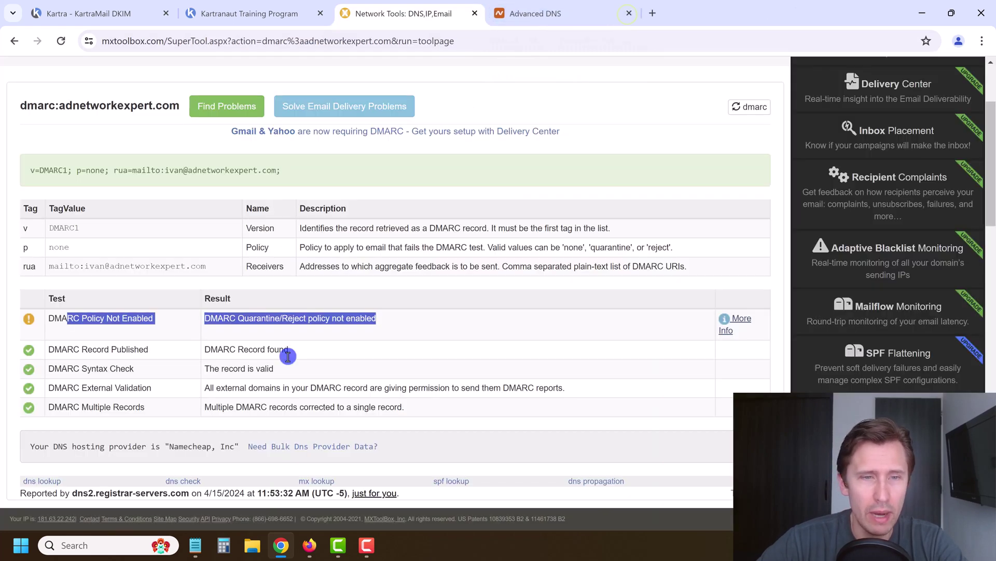
drag(213, 349, 301, 349)
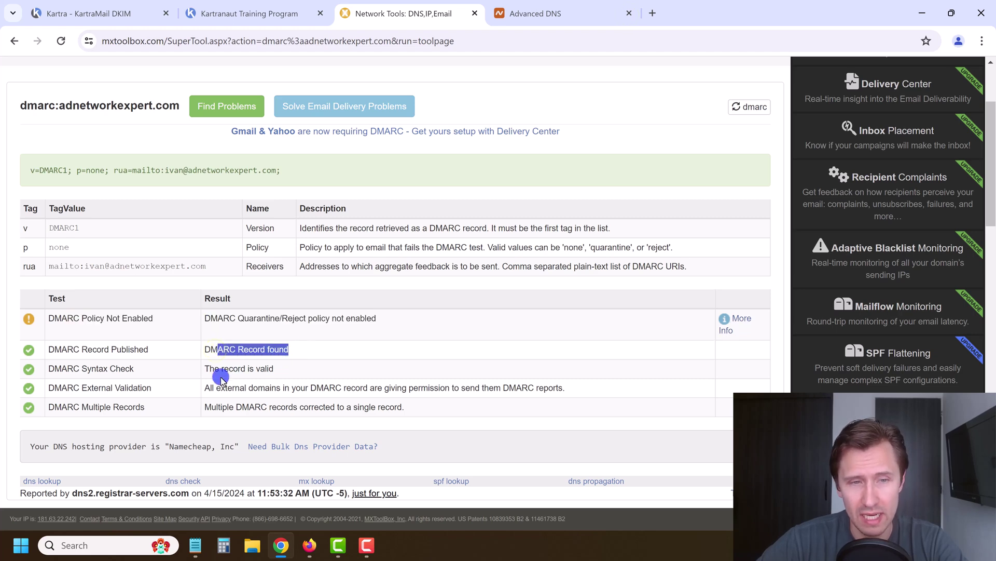
drag(215, 370, 254, 372)
scroll(264, 376, up, 3)
drag(84, 171, 21, 171)
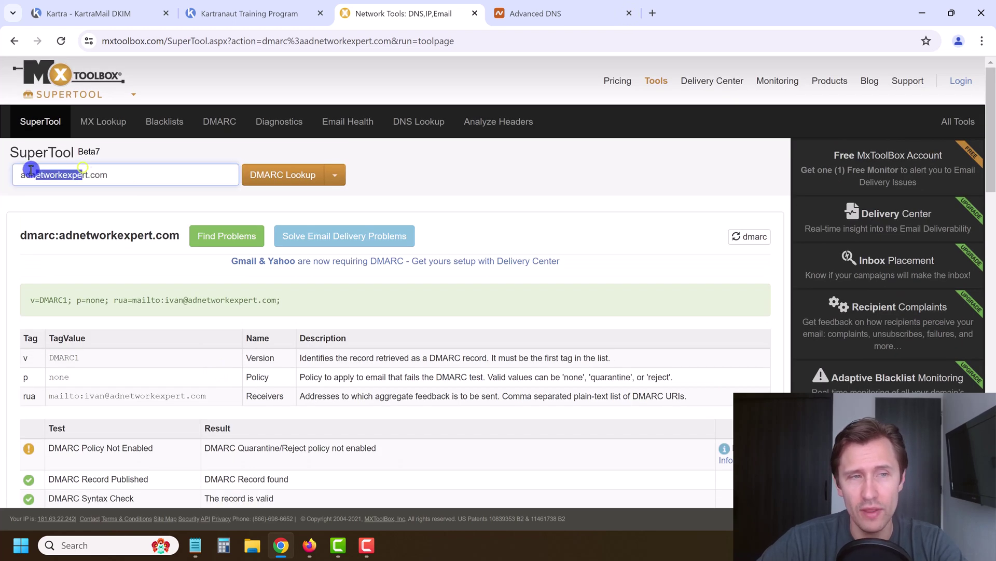
click(219, 3)
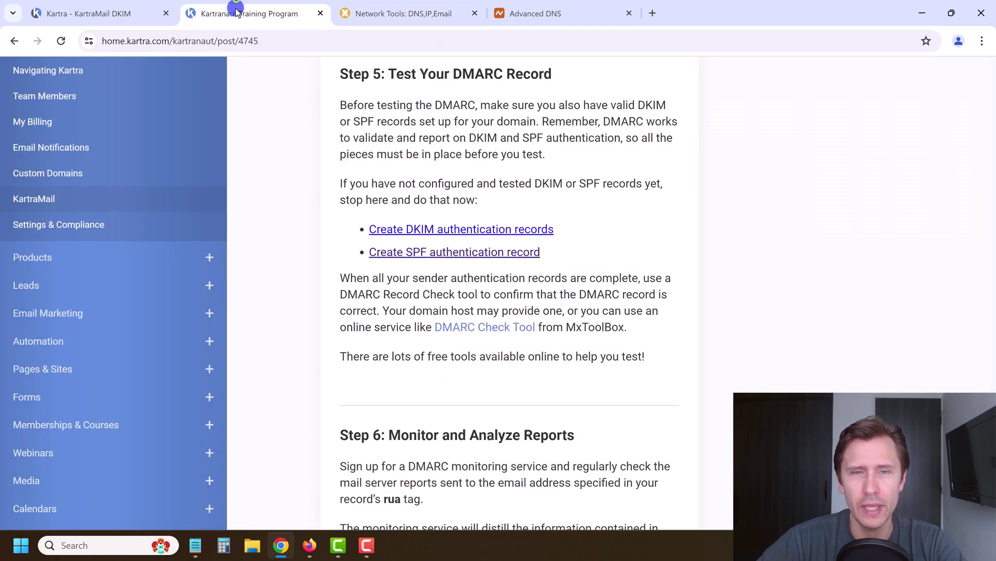
Switch to the KartraMail DKIM tab and check adnetworkexpert.com still reads Connected
click(74, 8)
mouse_move(509, 292)
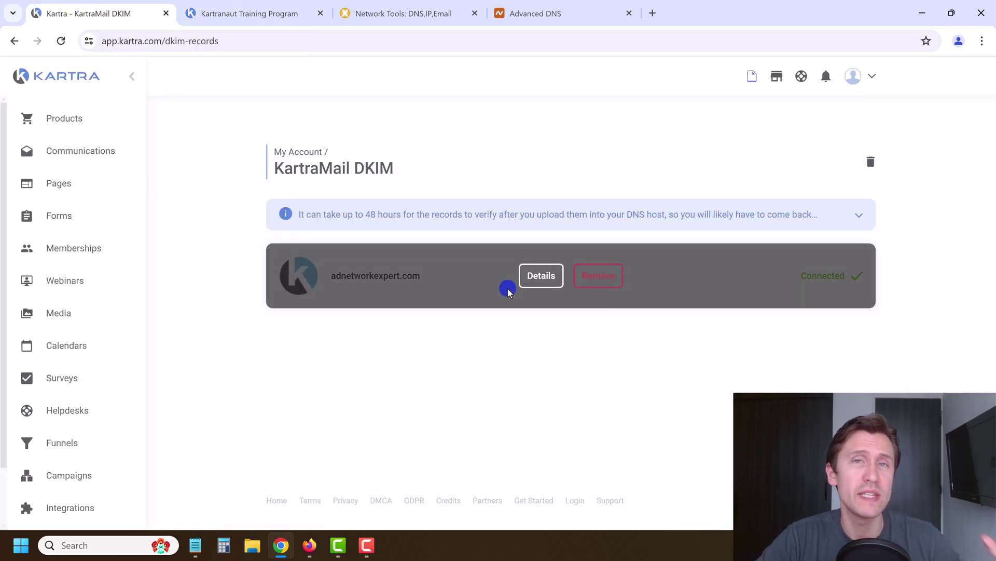